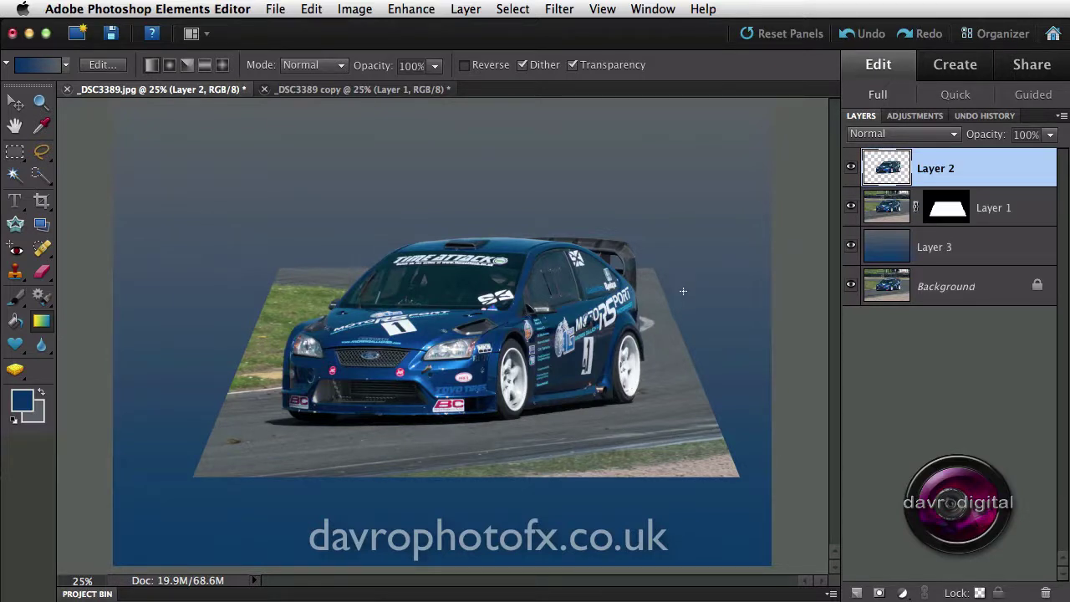
Step: Rename Layer 2, the cut-out of the car, as "Car"
{"action": "double_click", "coordinate": [935, 170]}
{"action": "type", "text": "Car"}
{"action": "key", "text": "Return"}
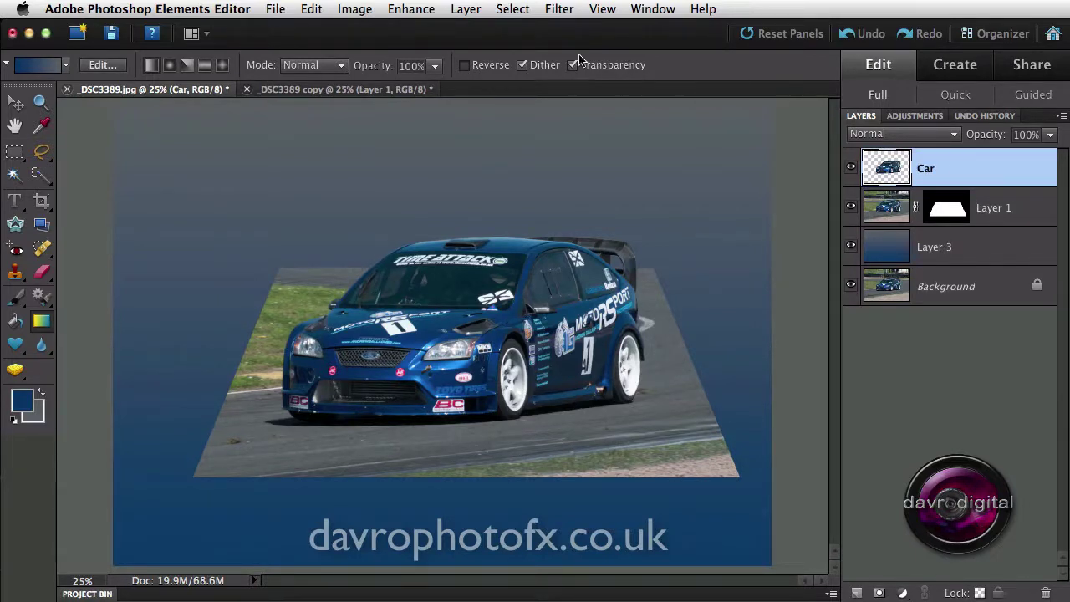
Step: Add a drop shadow style to the Car layer with a size of 48 px and a distance of 11 px
{"action": "left_click", "coordinate": [466, 9]}
{"action": "mouse_move", "coordinate": [470, 34]}
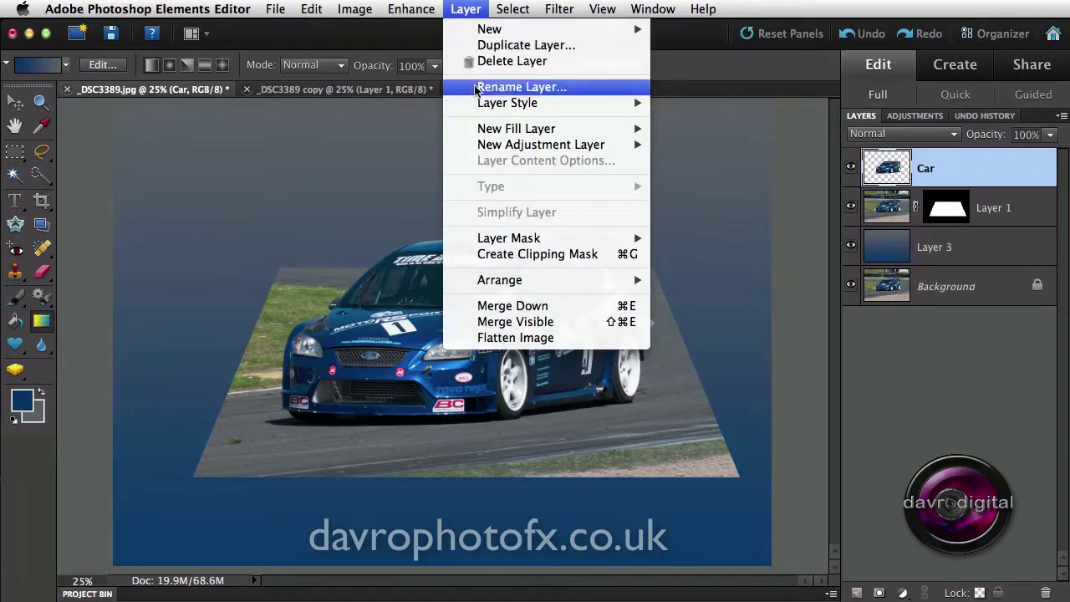
{"action": "mouse_move", "coordinate": [484, 102]}
{"action": "left_click", "coordinate": [678, 104]}
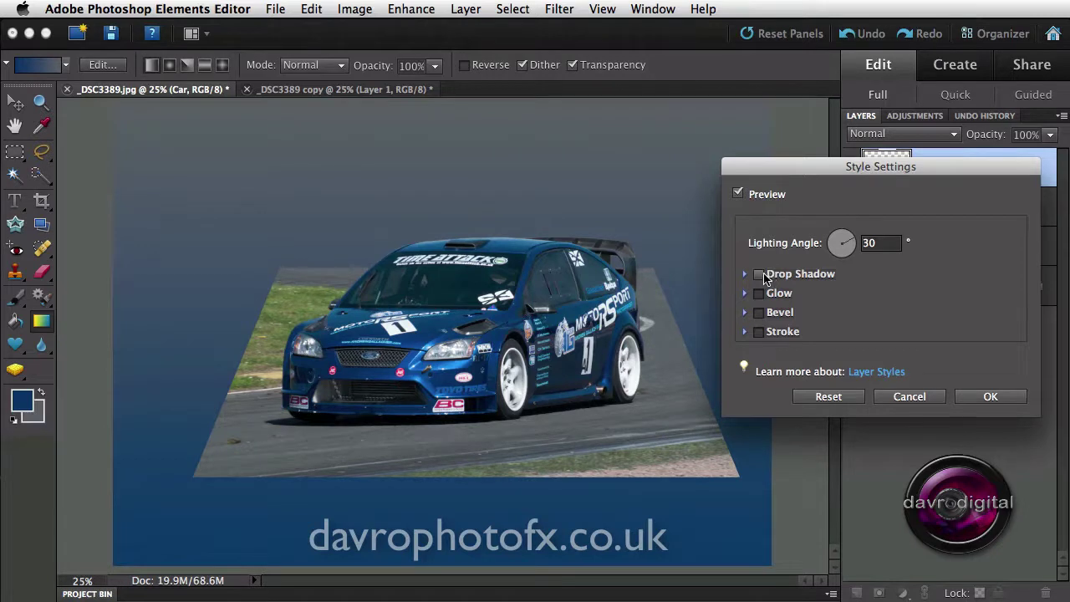
{"action": "left_click", "coordinate": [760, 274]}
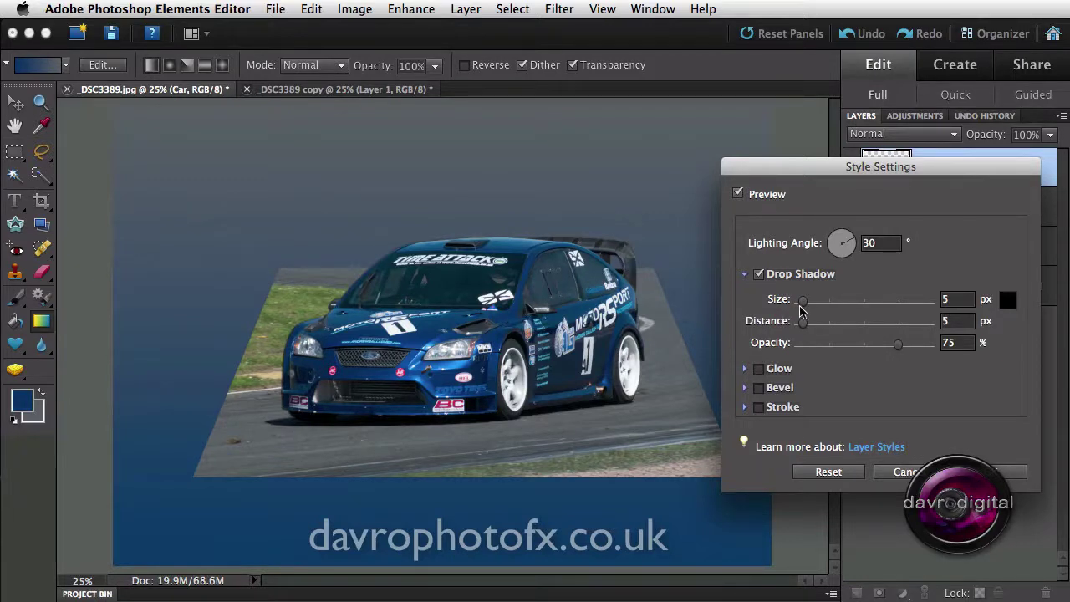
{"action": "left_click_drag", "start_coordinate": [803, 301], "coordinate": [807, 325]}
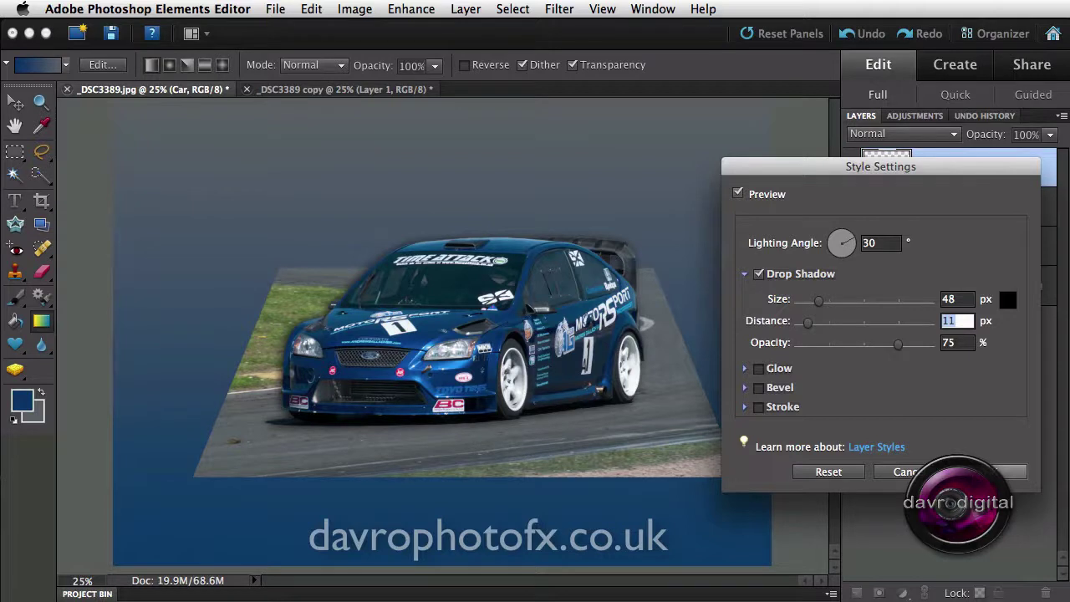
{"action": "left_click", "coordinate": [1007, 471]}
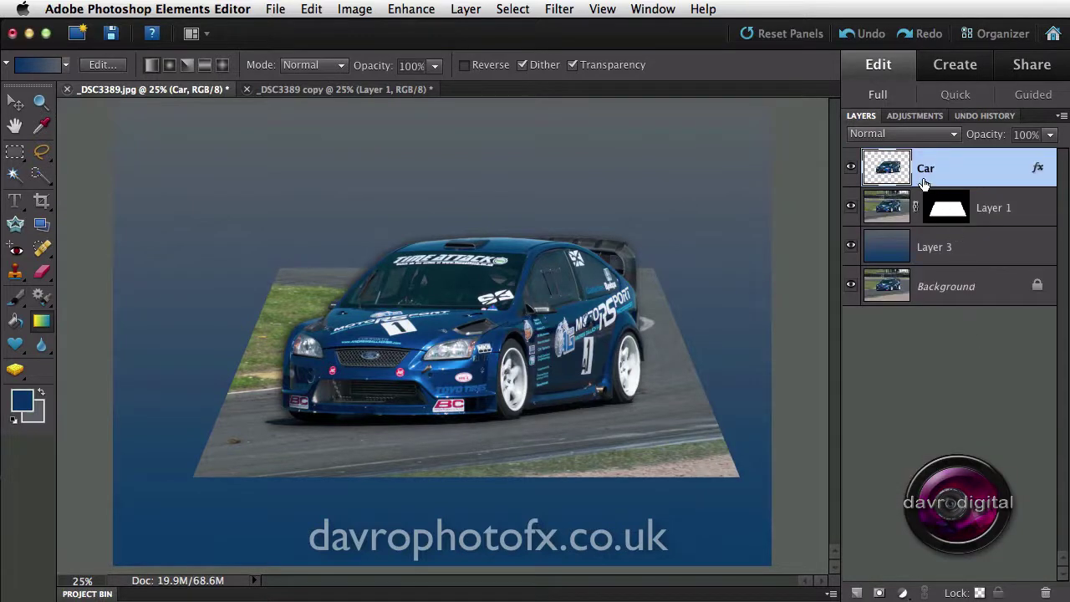
Step: Edit the Car layer's drop shadow to a -167° lighting angle, 31 px distance and 52% opacity
{"action": "double_click", "coordinate": [1039, 170]}
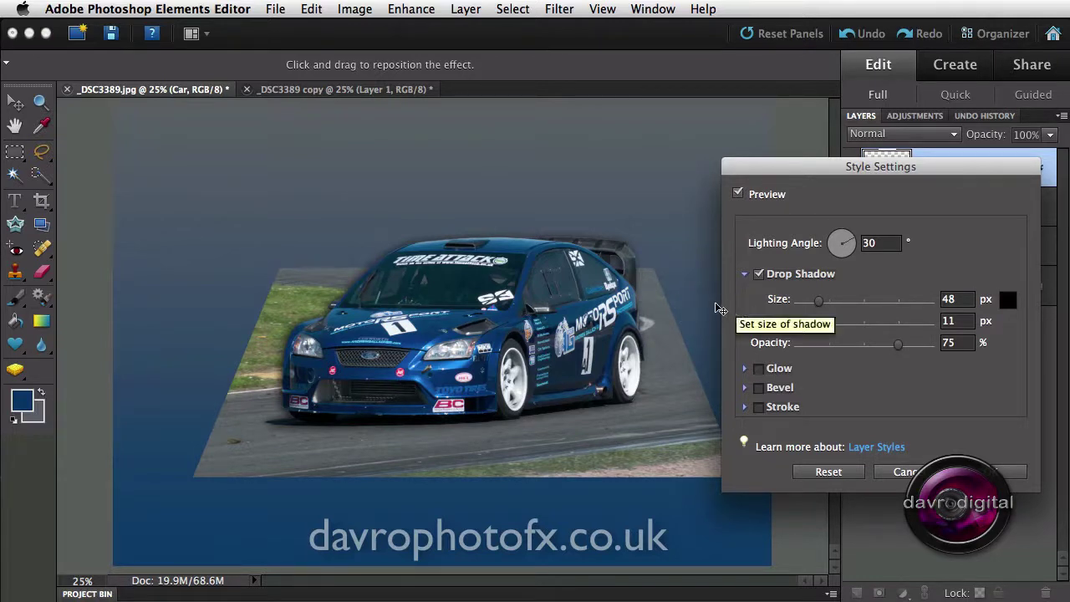
{"action": "mouse_move", "coordinate": [635, 302]}
{"action": "left_mouse_down"}
{"action": "mouse_move", "coordinate": [657, 284]}
{"action": "mouse_move", "coordinate": [637, 306]}
{"action": "mouse_move", "coordinate": [674, 300]}
{"action": "mouse_move", "coordinate": [652, 310]}
{"action": "mouse_move", "coordinate": [642, 301]}
{"action": "left_mouse_up"}
{"action": "left_click_drag", "start_coordinate": [898, 345], "coordinate": [825, 325]}
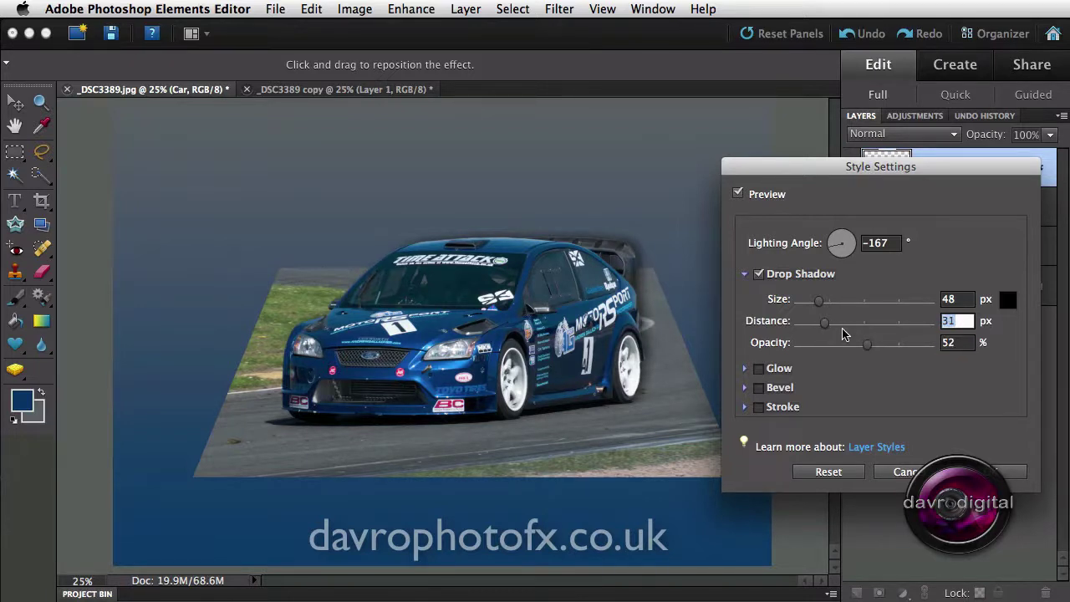
{"action": "left_click", "coordinate": [991, 468]}
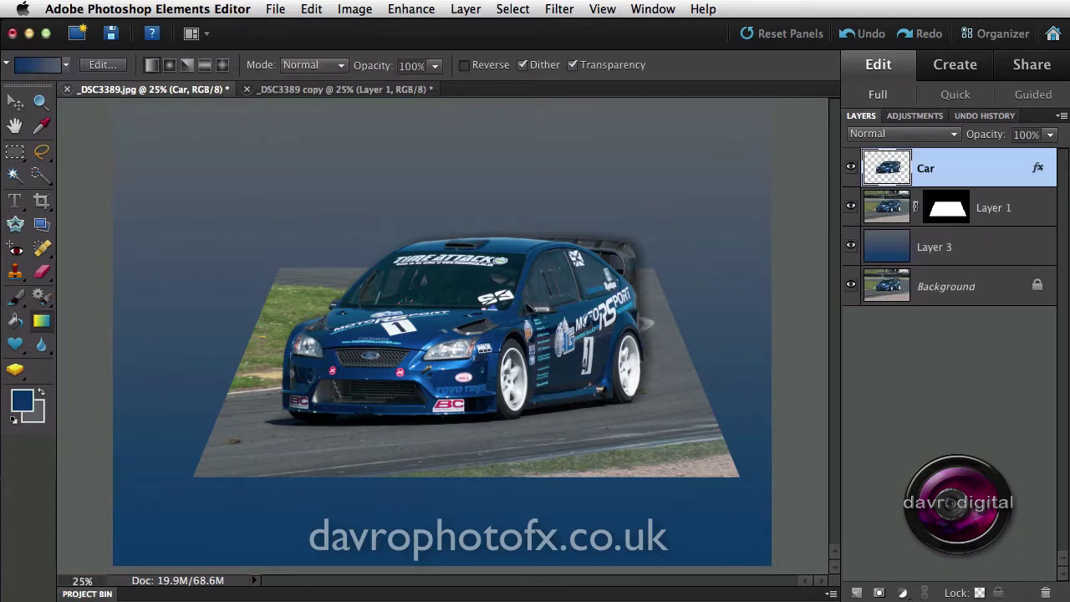
{"action": "double_click", "coordinate": [1040, 169]}
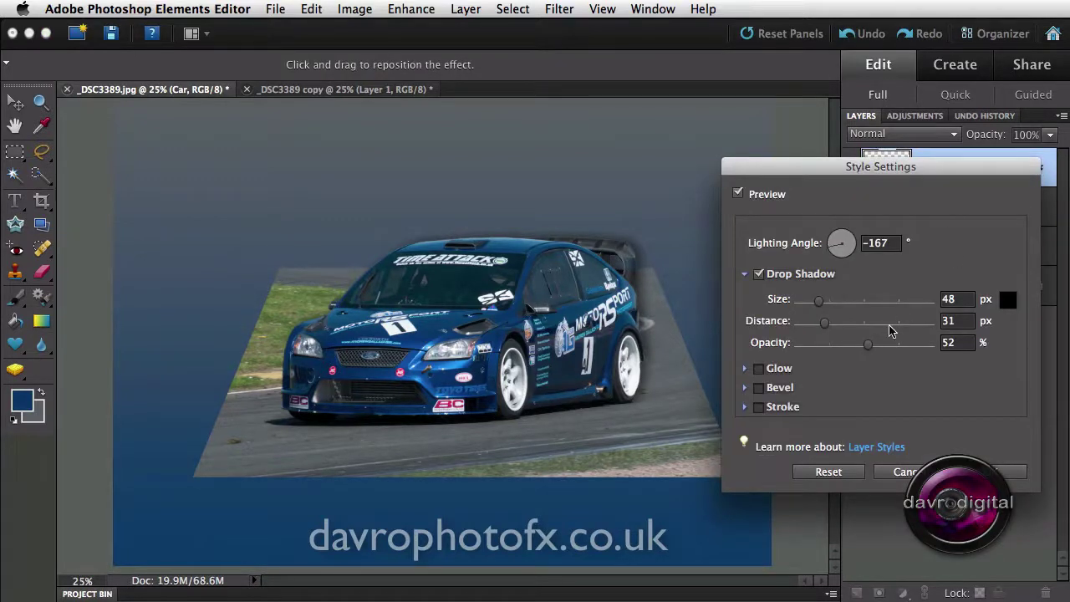
{"action": "left_click", "coordinate": [911, 473]}
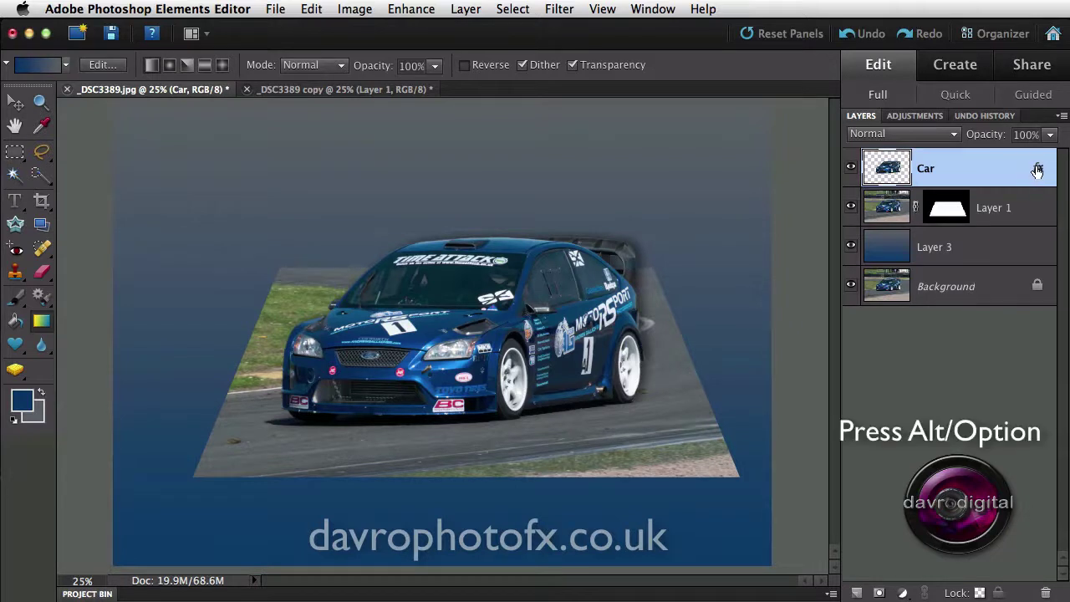
Step: Try copying the Car layer's drop shadow onto Layer 1 and repositioning it, and delete the copied effect
{"action": "left_click_drag", "start_coordinate": [1038, 170], "coordinate": [1037, 206]}
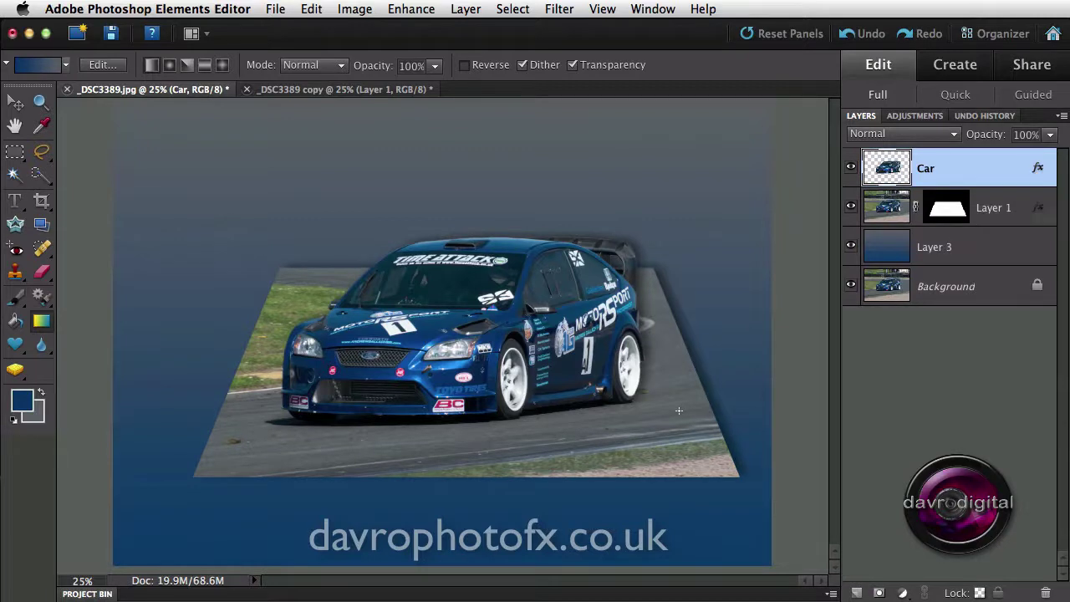
{"action": "double_click", "coordinate": [1038, 208]}
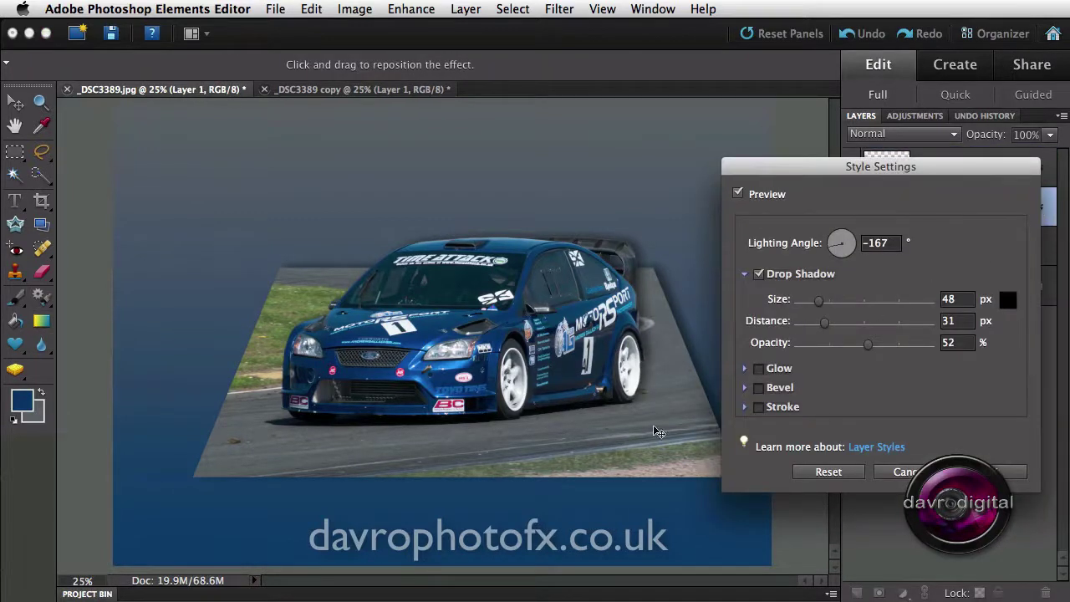
{"action": "mouse_move", "coordinate": [646, 435]}
{"action": "left_mouse_down"}
{"action": "mouse_move", "coordinate": [633, 439]}
{"action": "mouse_move", "coordinate": [647, 435]}
{"action": "left_mouse_up"}
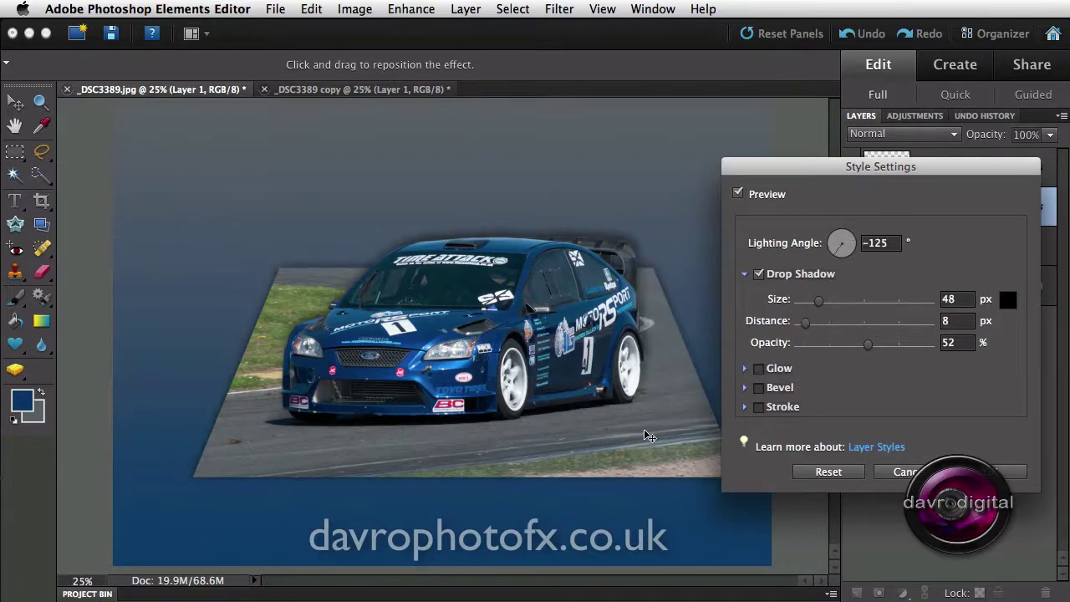
{"action": "left_click", "coordinate": [902, 473]}
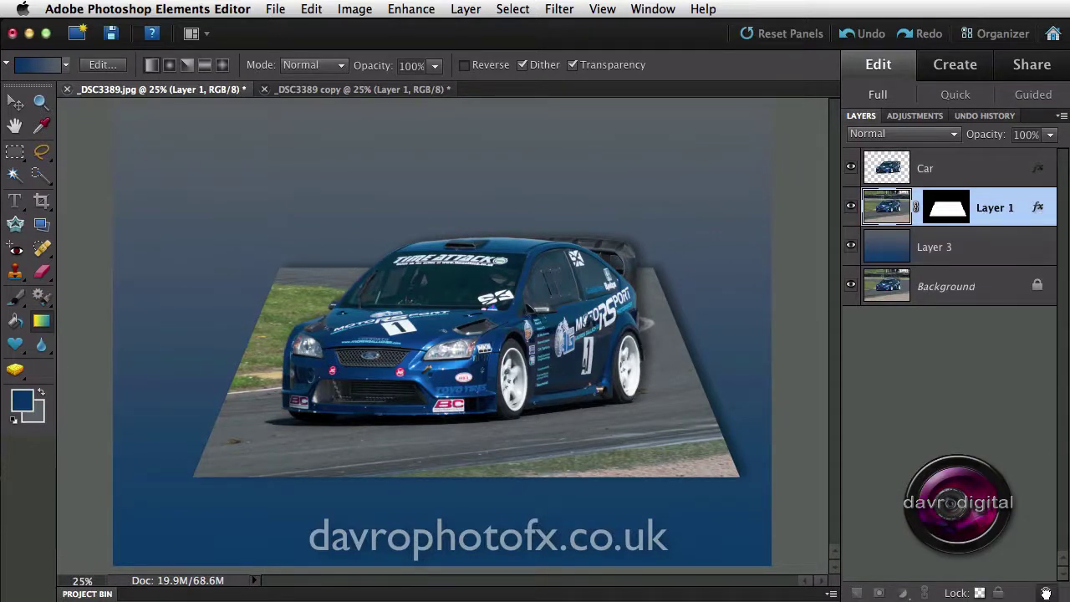
{"action": "left_click_drag", "start_coordinate": [1046, 592], "coordinate": [1045, 595]}
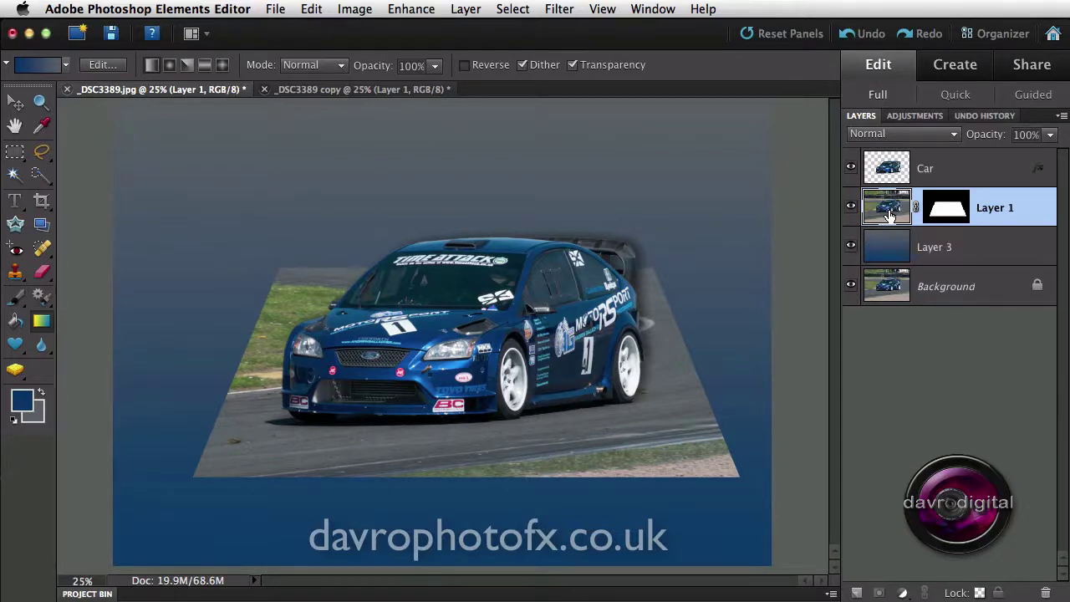
Step: Duplicate the masked Layer 1 and rename the lower original as "Shadow"
{"action": "key", "text": "super+j"}
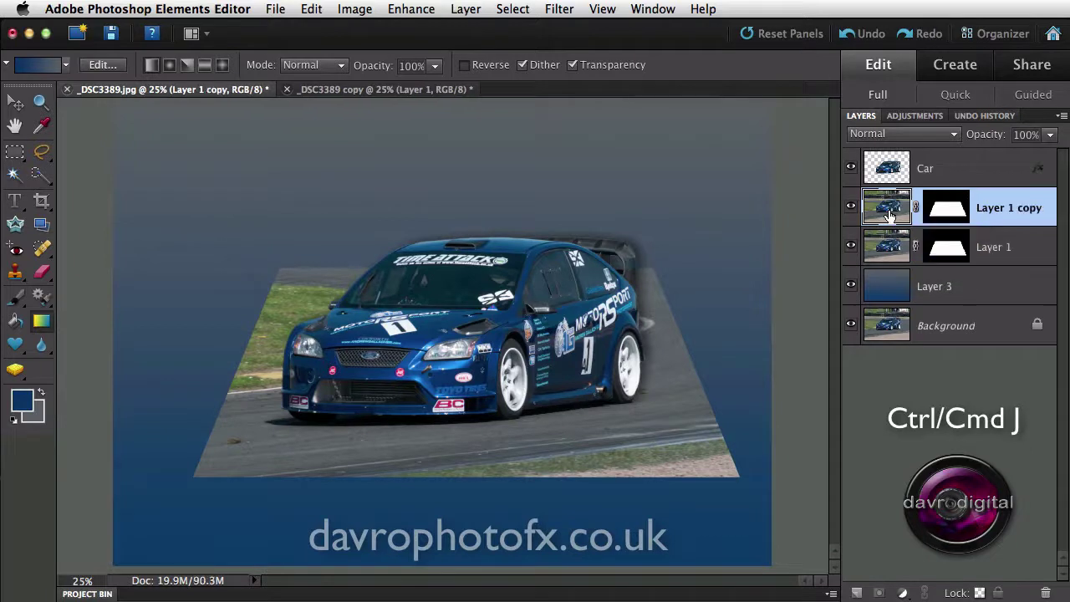
{"action": "left_click", "coordinate": [993, 251]}
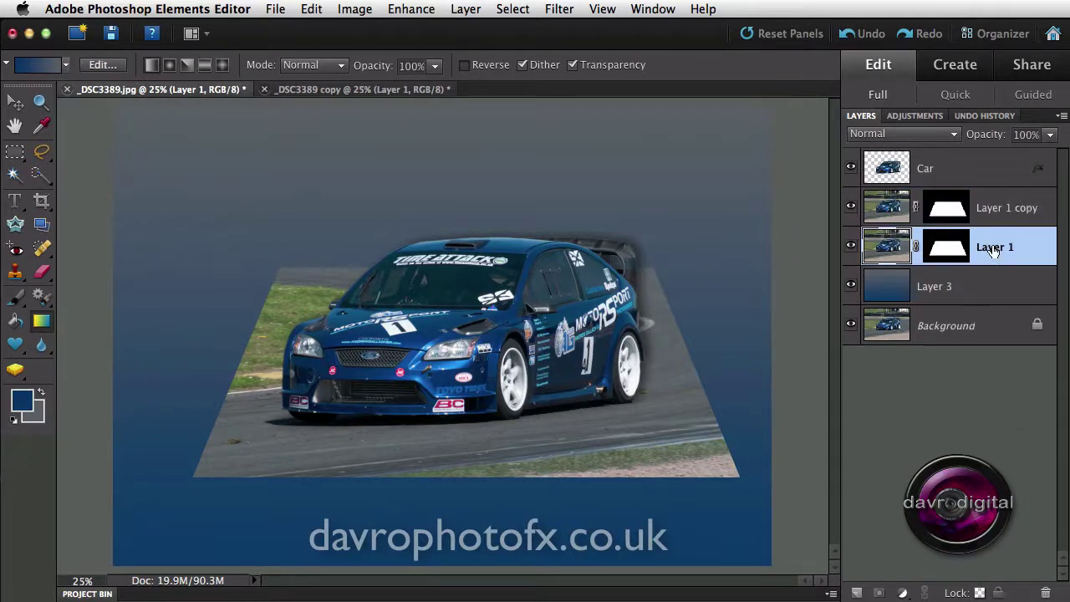
{"action": "double_click", "coordinate": [993, 247]}
{"action": "type", "text": "Shadow"}
{"action": "key", "text": "Return"}
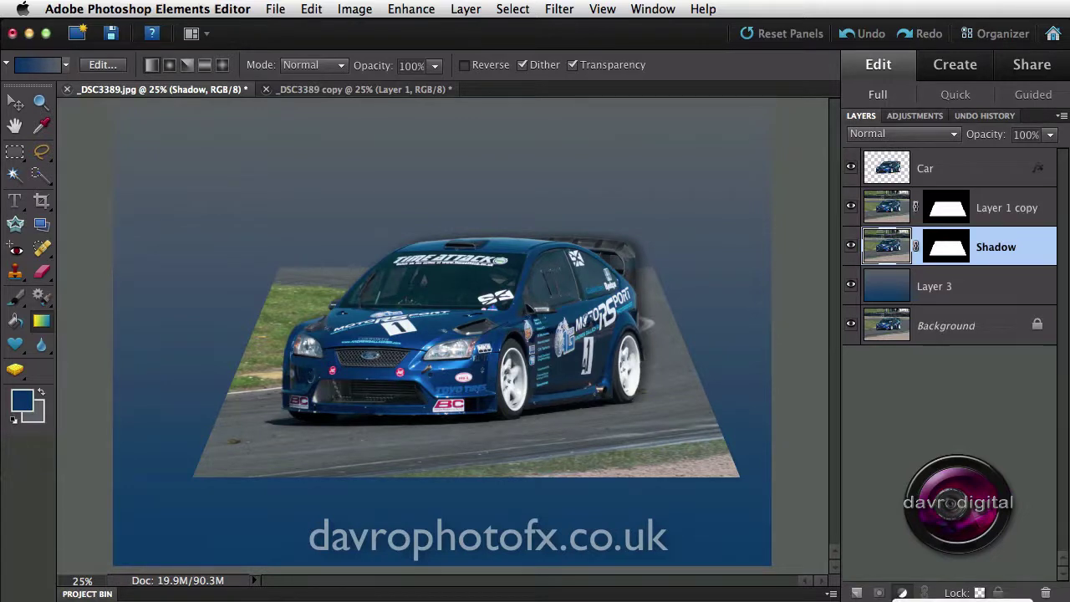
Step: Add a Hue/Saturation adjustment above the Shadow layer with Lightness -100, and clip it to that layer
{"action": "left_click", "coordinate": [879, 592]}
{"action": "left_click", "coordinate": [933, 552]}
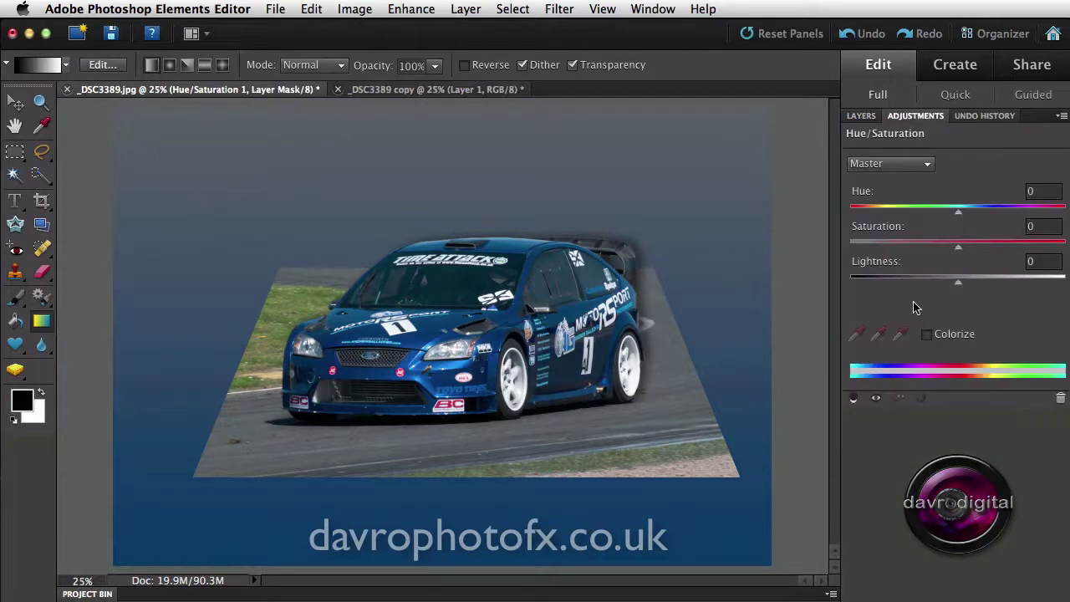
{"action": "left_click_drag", "start_coordinate": [956, 283], "coordinate": [844, 284]}
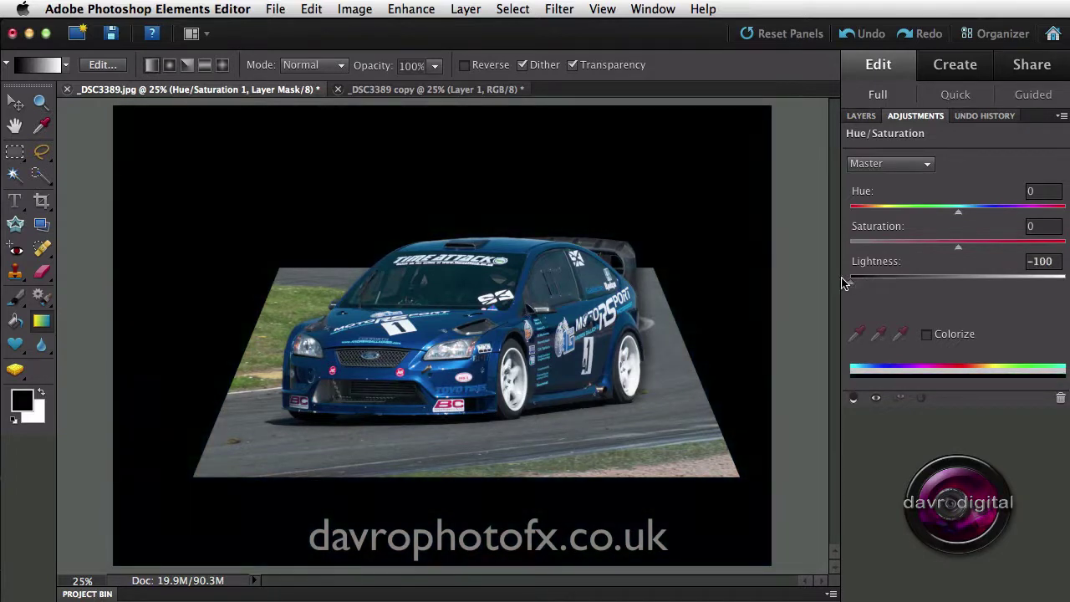
{"action": "left_click", "coordinate": [853, 404]}
{"action": "left_click", "coordinate": [862, 120]}
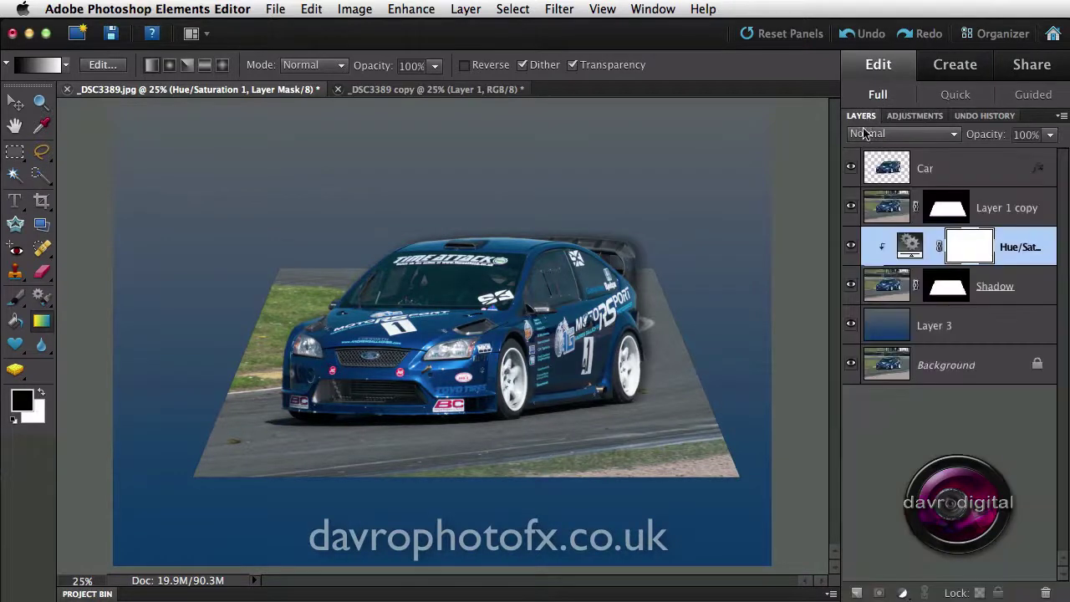
Step: Temporarily hide Layer 1 copy to compare the Hue/Saturation adjustment unclipped and clipped to the Shadow layer
{"action": "left_click", "coordinate": [850, 207]}
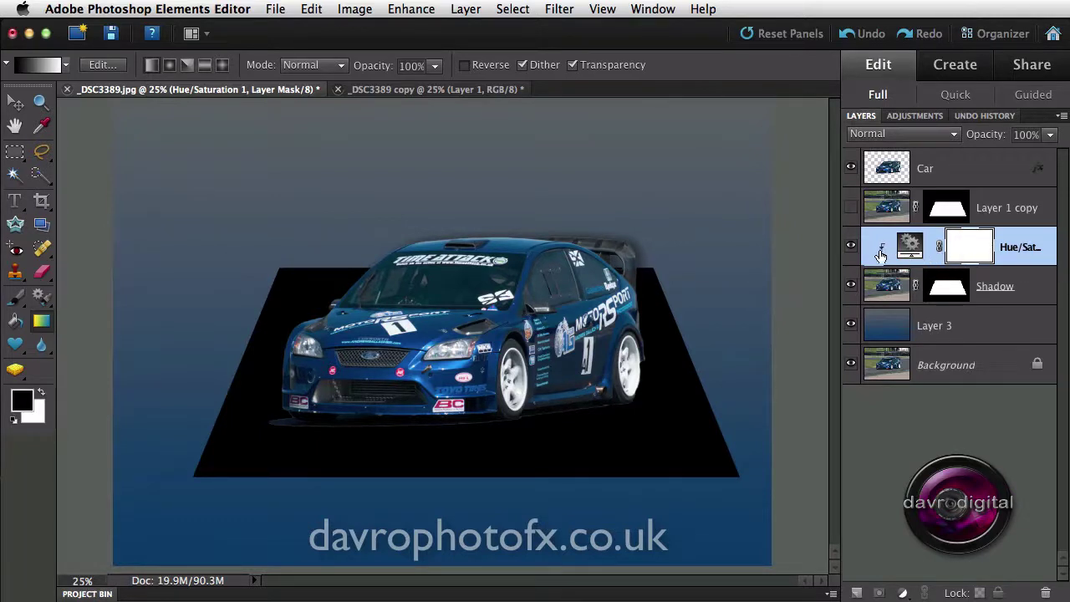
{"action": "left_click", "coordinate": [1029, 265], "text": "alt"}
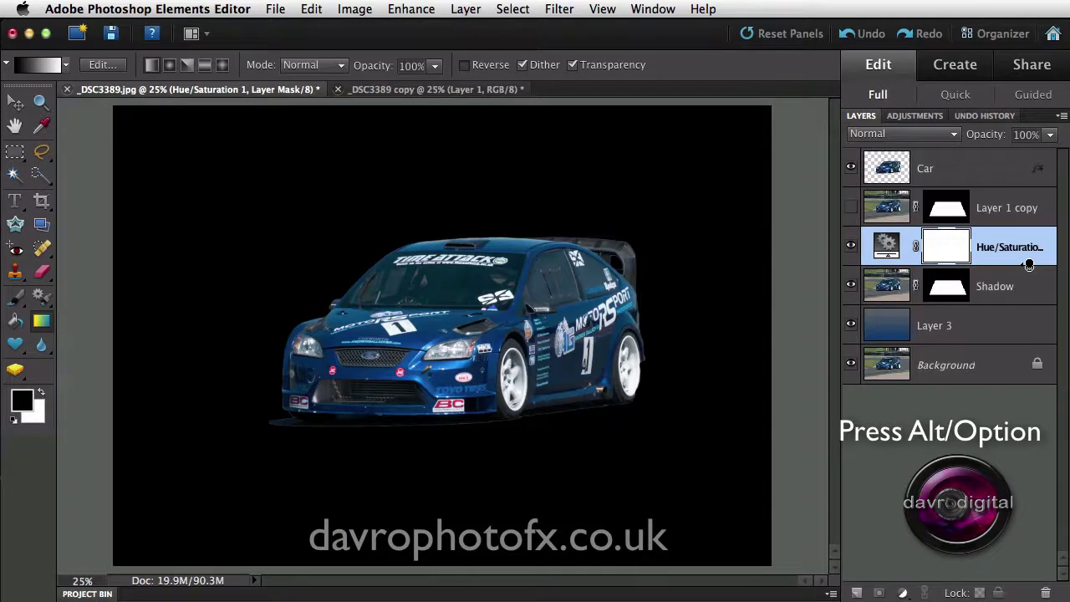
{"action": "left_click", "coordinate": [1029, 265], "text": "alt"}
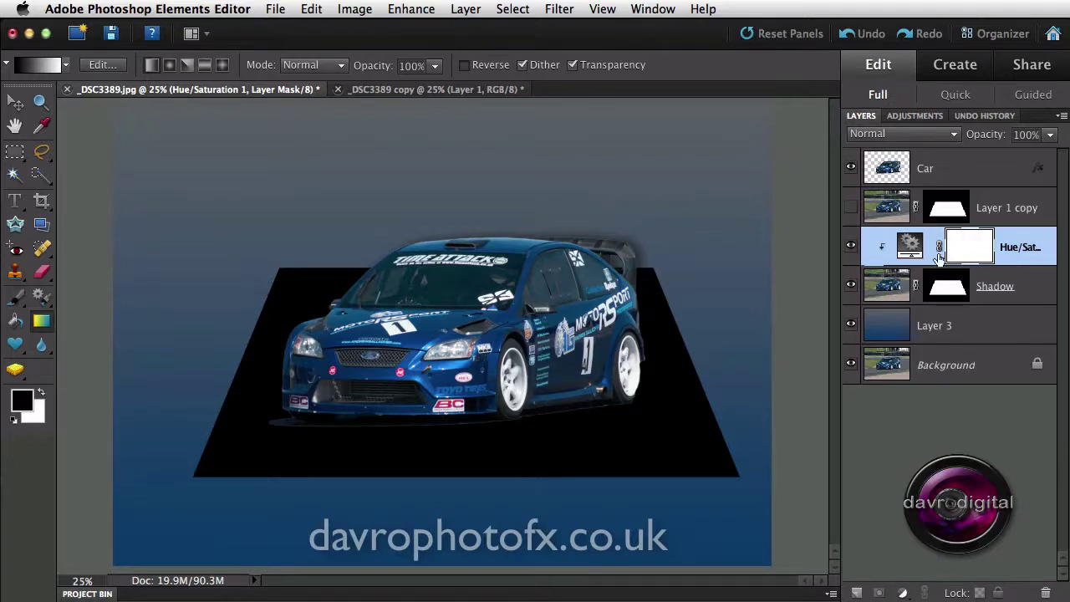
{"action": "left_click", "coordinate": [850, 208]}
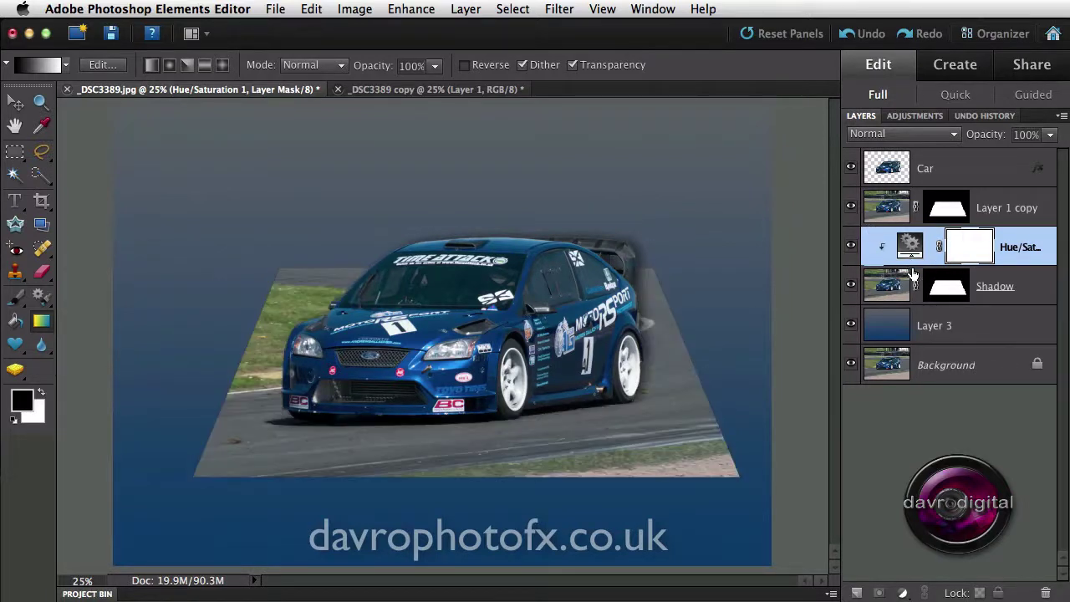
Step: Apply a Gaussian Blur with a radius of 28.9 pixels to the Shadow layer
{"action": "left_click", "coordinate": [886, 285]}
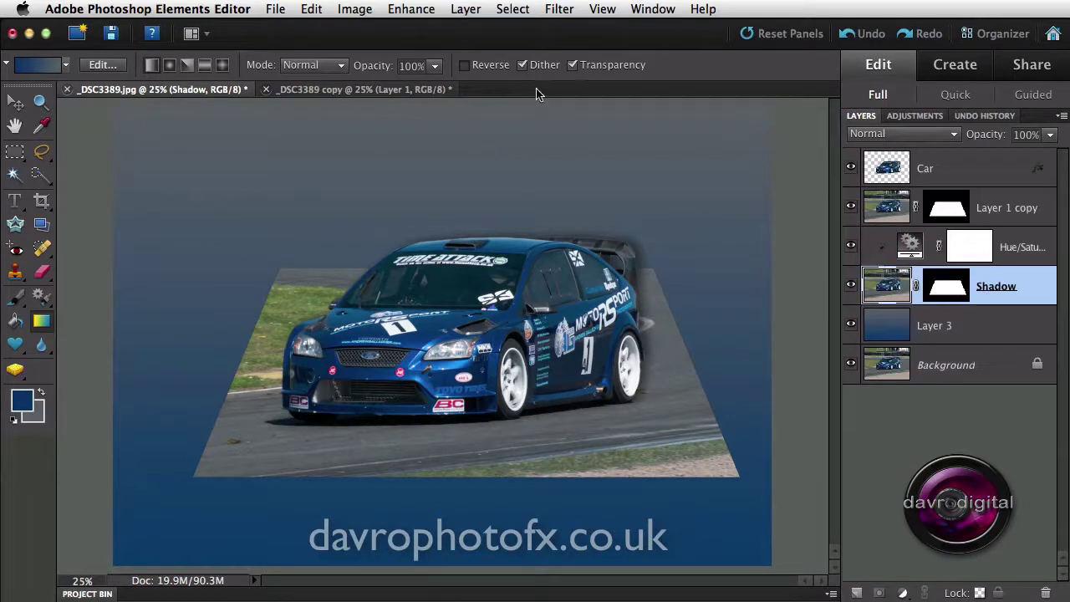
{"action": "left_click", "coordinate": [557, 9]}
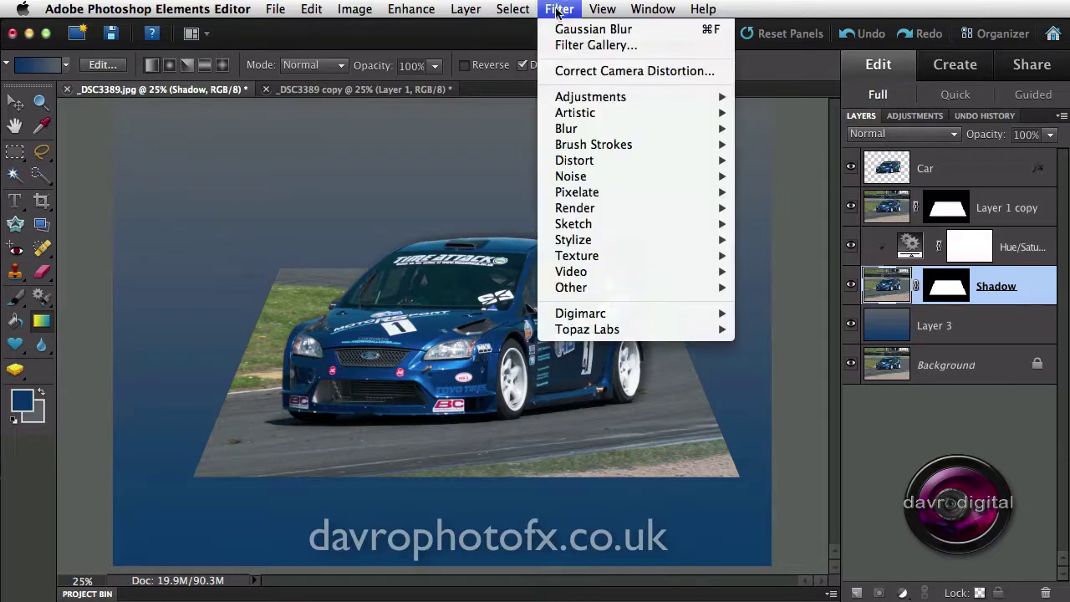
{"action": "mouse_move", "coordinate": [622, 129]}
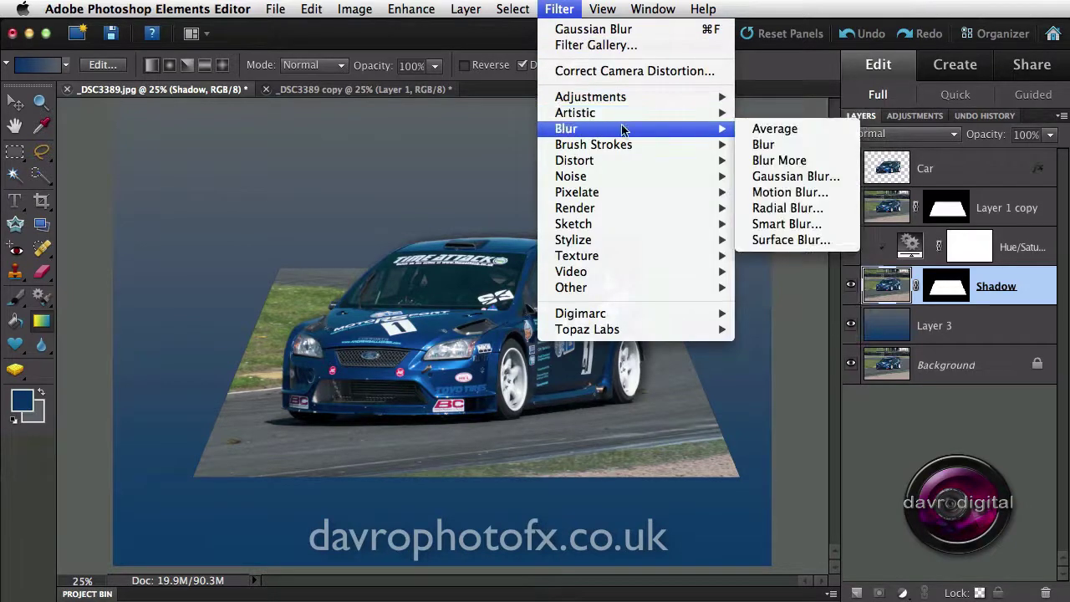
{"action": "left_click", "coordinate": [766, 178]}
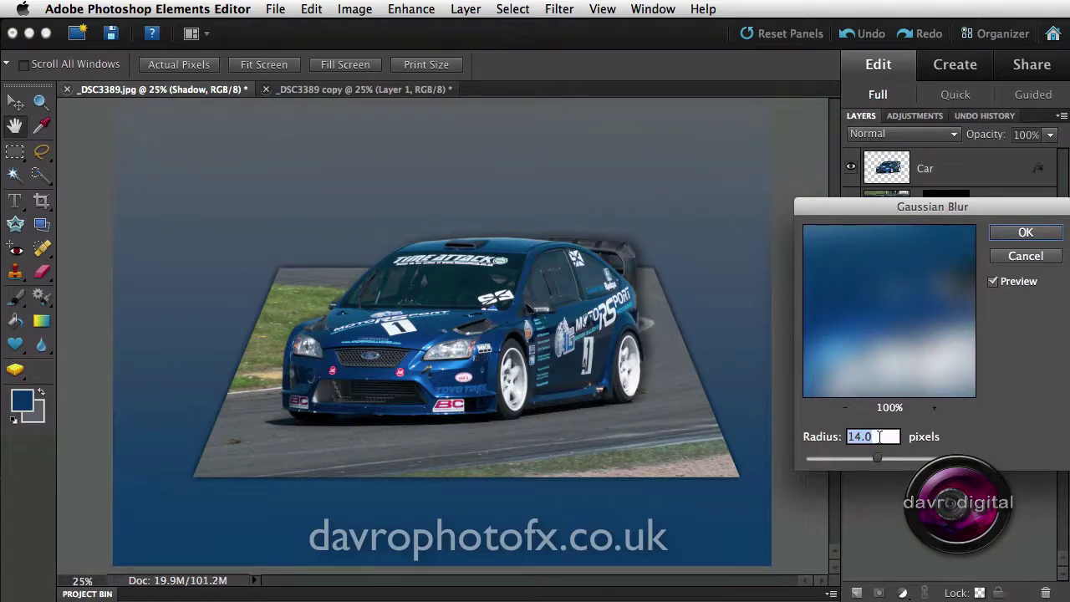
{"action": "left_click", "coordinate": [700, 475]}
{"action": "left_click_drag", "start_coordinate": [871, 328], "coordinate": [890, 407]}
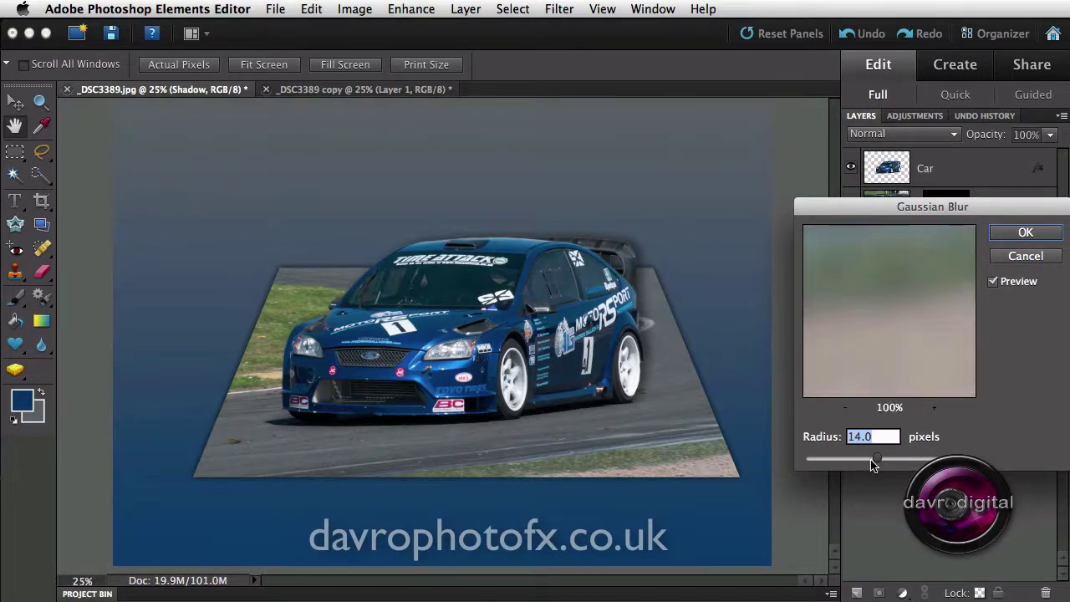
{"action": "left_click_drag", "start_coordinate": [877, 459], "coordinate": [891, 459]}
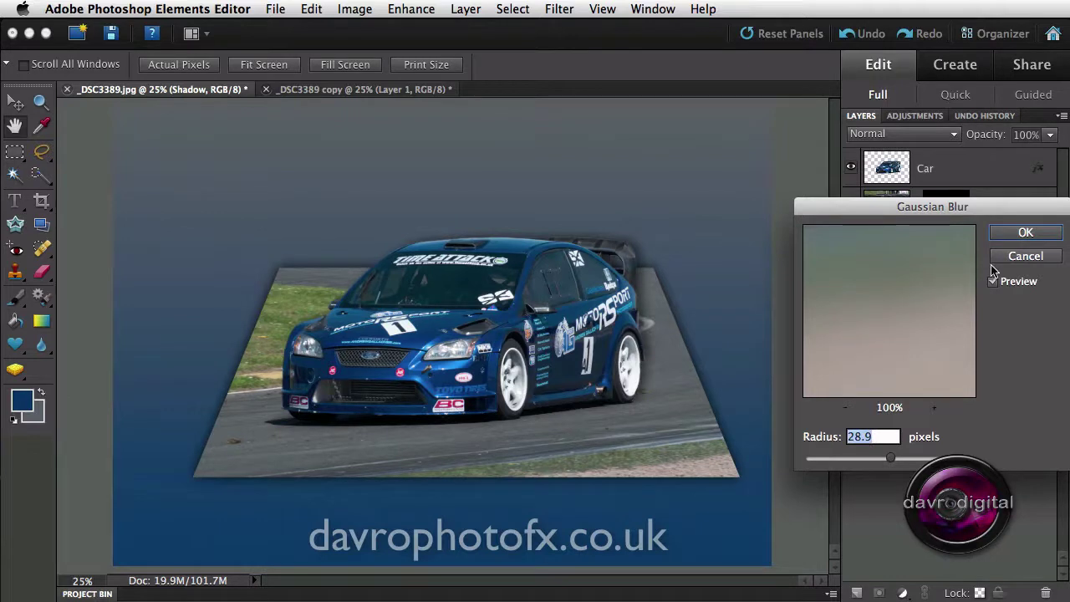
{"action": "left_click", "coordinate": [1015, 233]}
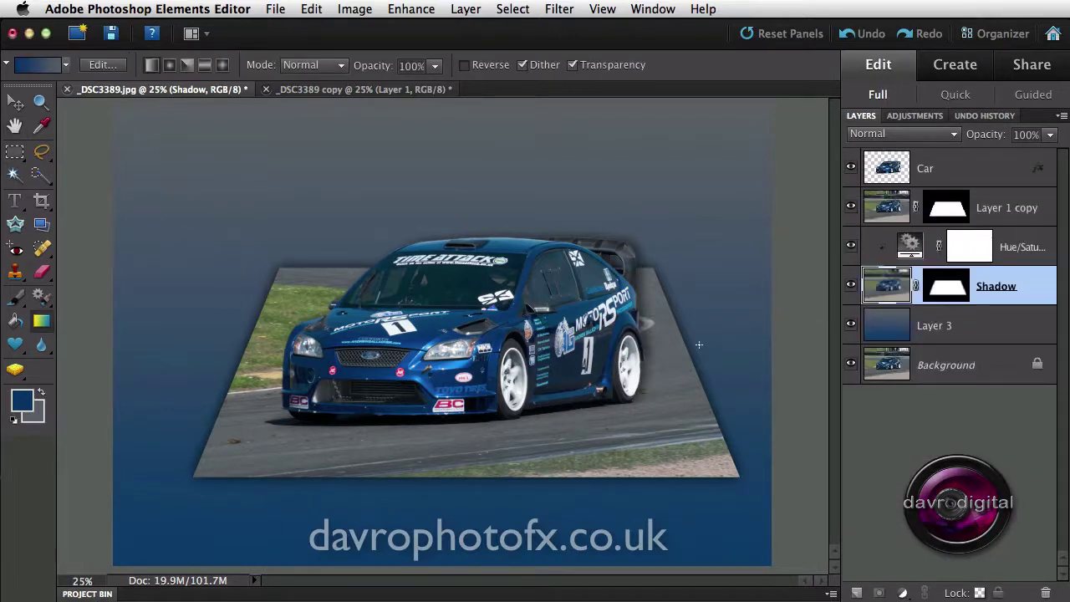
Step: Move the blurred Shadow layer slightly down and to the left beneath the track panel
{"action": "key", "text": "v"}
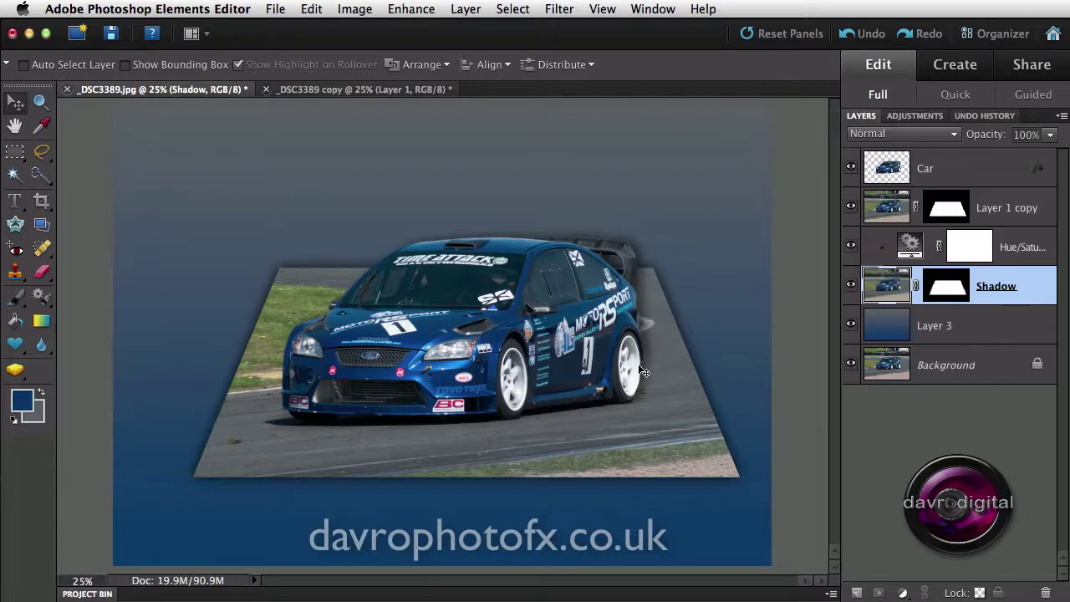
{"action": "mouse_move", "coordinate": [645, 372]}
{"action": "left_mouse_down"}
{"action": "mouse_move", "coordinate": [636, 399]}
{"action": "mouse_move", "coordinate": [632, 384]}
{"action": "left_mouse_up"}
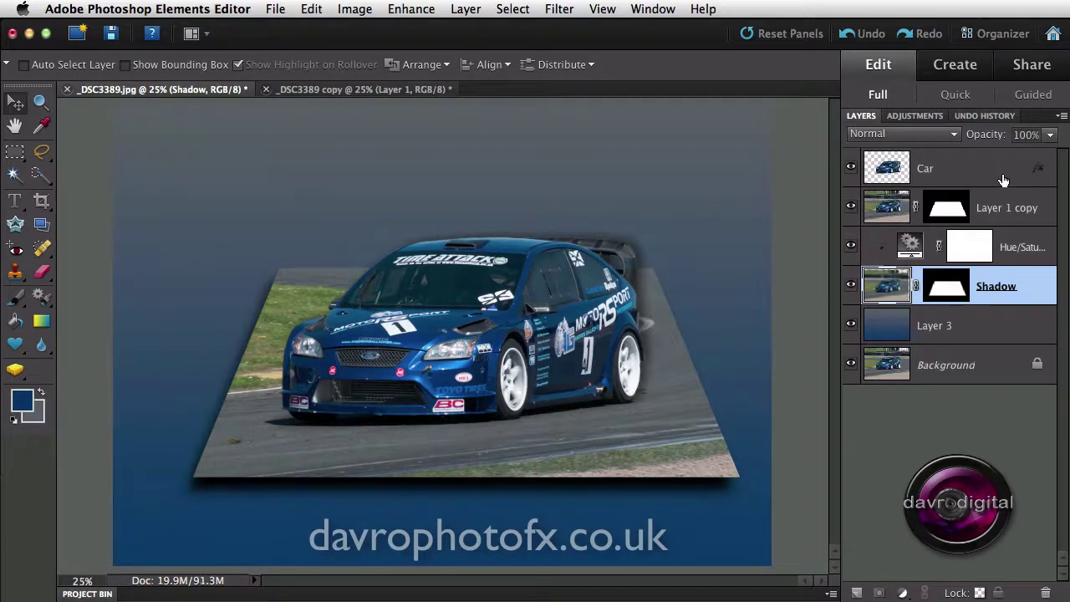
Step: Lower the Shadow layer's opacity to 59%
{"action": "left_click_drag", "start_coordinate": [992, 140], "coordinate": [978, 144]}
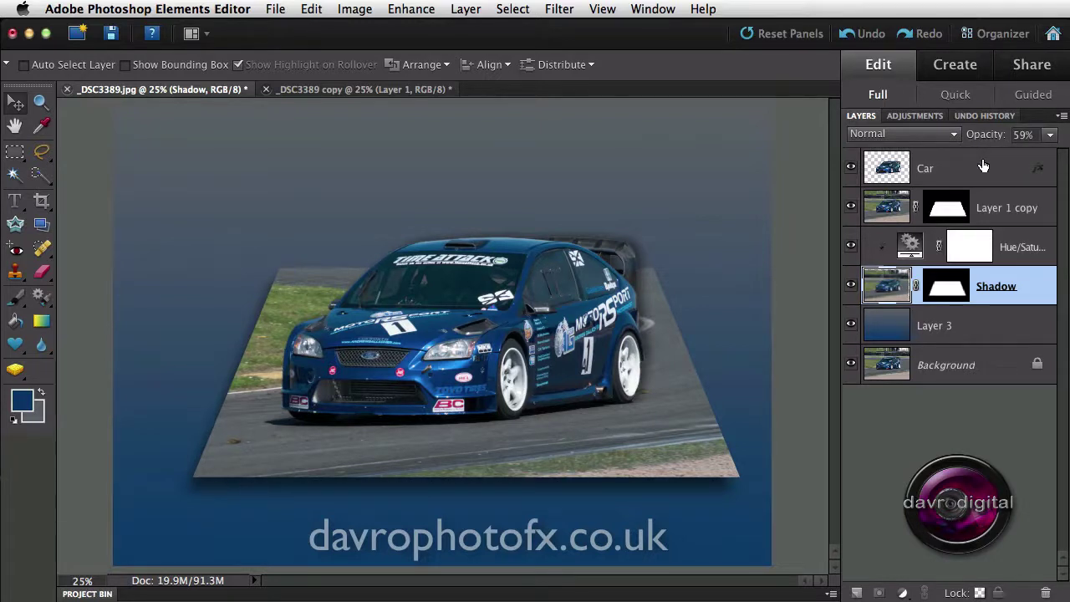
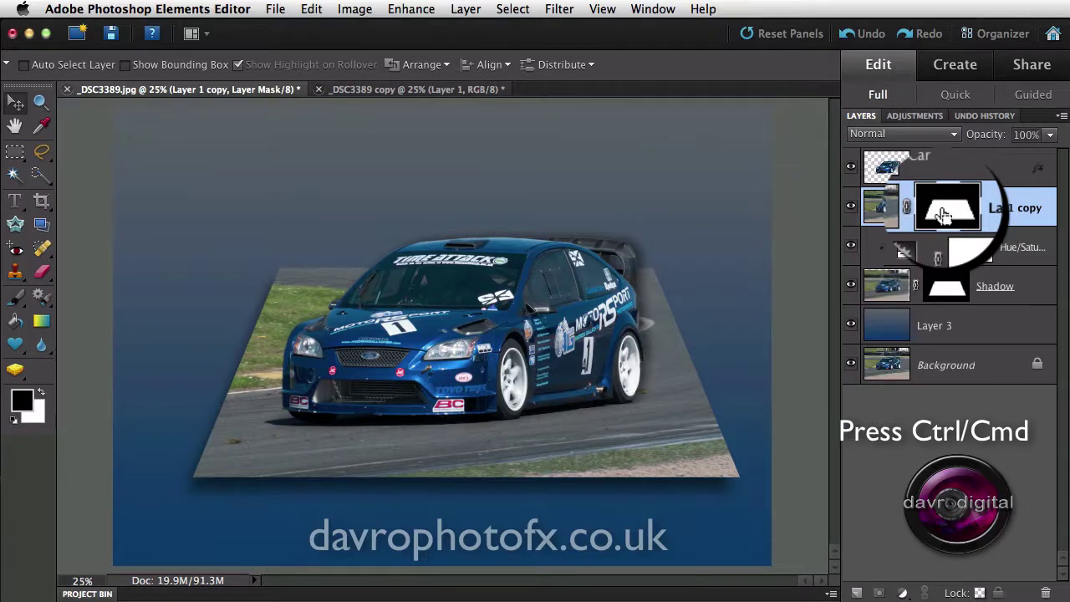
Step: Load the Layer 1 copy mask as a selection and add a new layer named Stroke directly above that layer
{"action": "left_click", "coordinate": [943, 213], "text": "ctrl"}
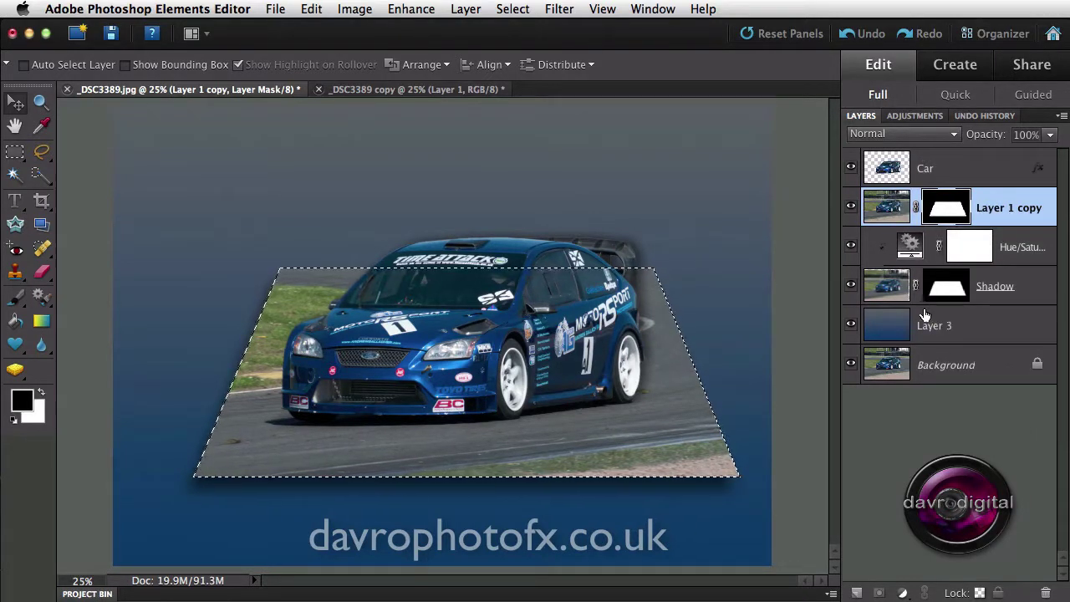
{"action": "left_click", "coordinate": [857, 593]}
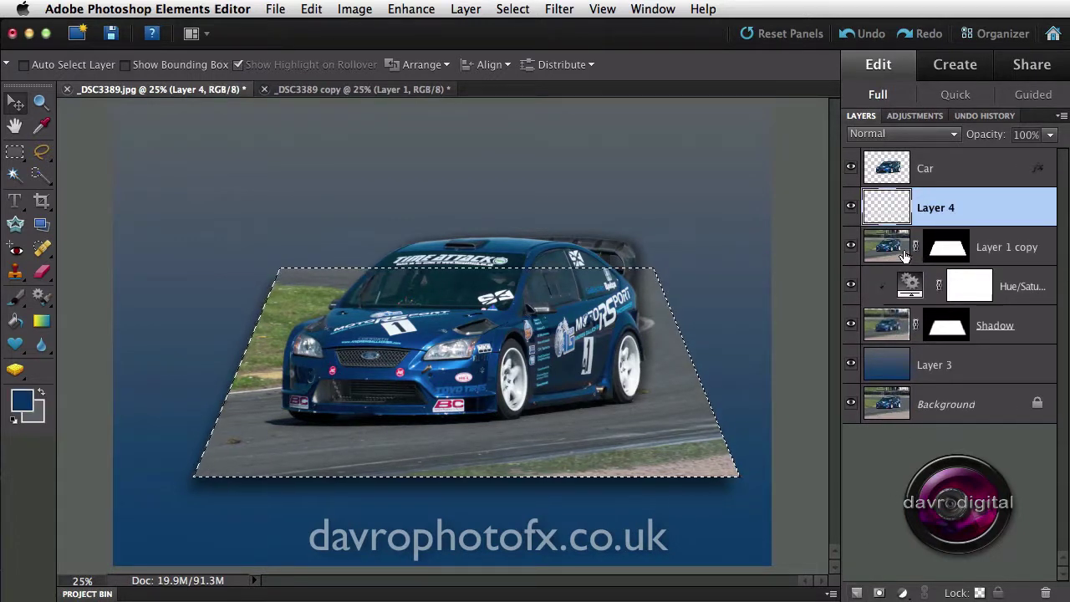
{"action": "double_click", "coordinate": [930, 208]}
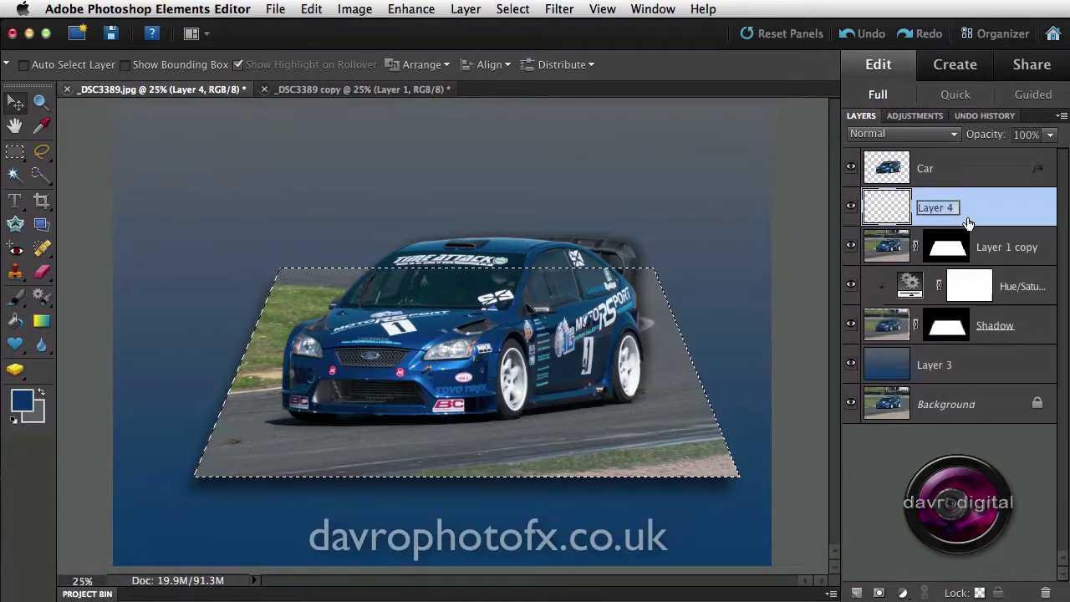
{"action": "type", "text": "Stroke"}
{"action": "key", "text": "Return"}
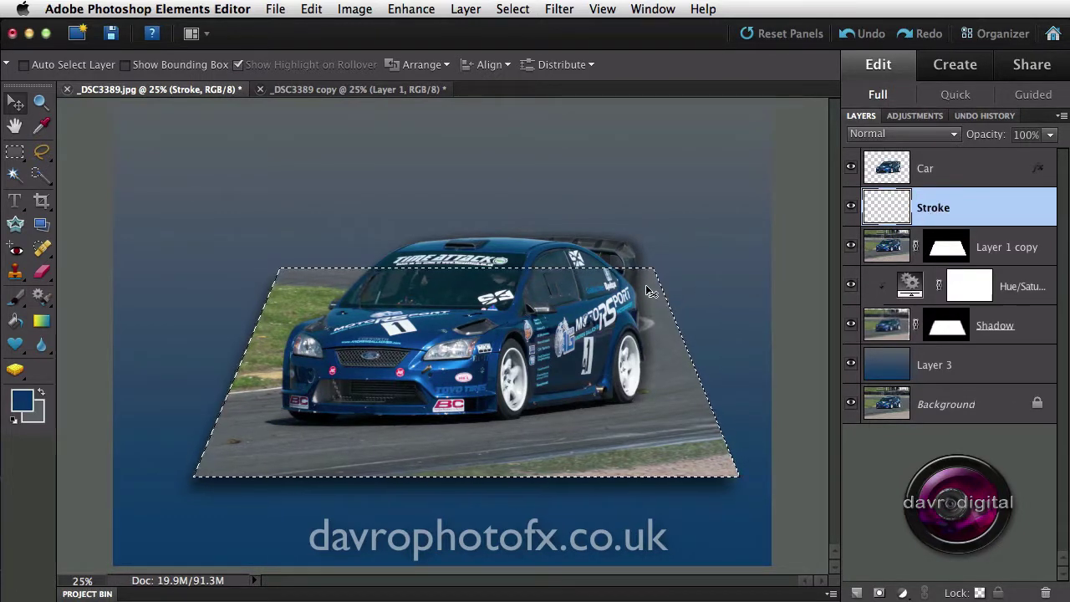
Step: Outline the selection on the Stroke layer with a white 20 px inside stroke, and deselect
{"action": "left_click", "coordinate": [311, 13]}
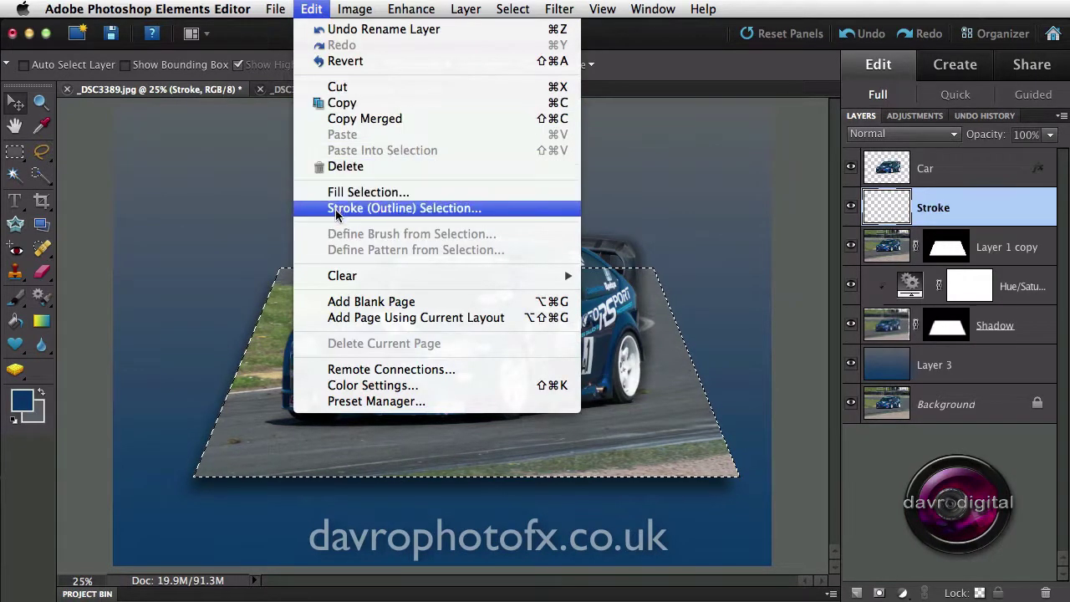
{"action": "left_click", "coordinate": [388, 208]}
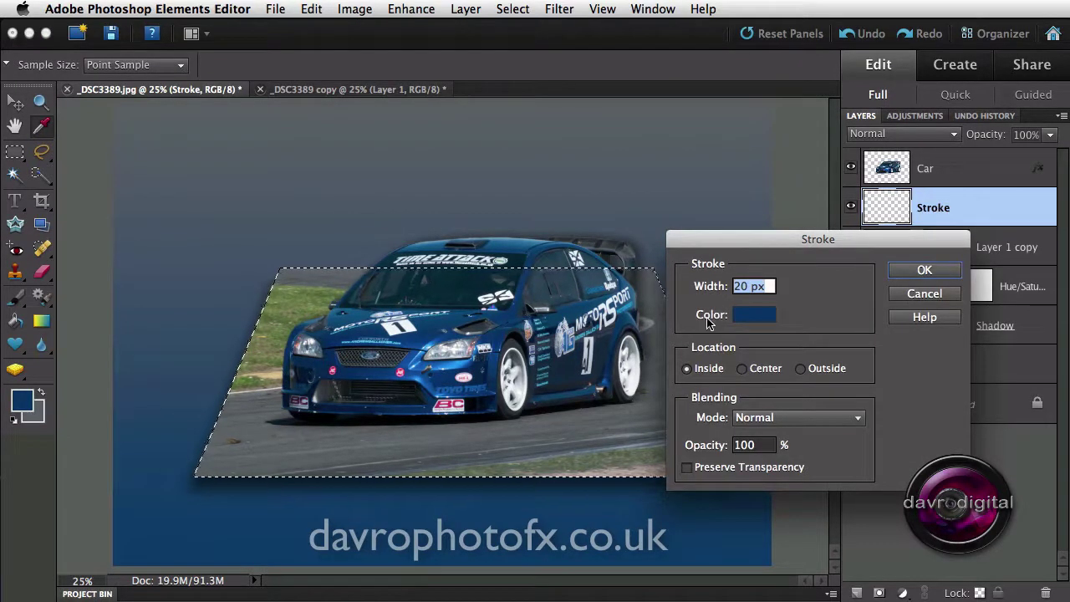
{"action": "left_click", "coordinate": [761, 318]}
{"action": "left_click_drag", "start_coordinate": [664, 250], "coordinate": [658, 230]}
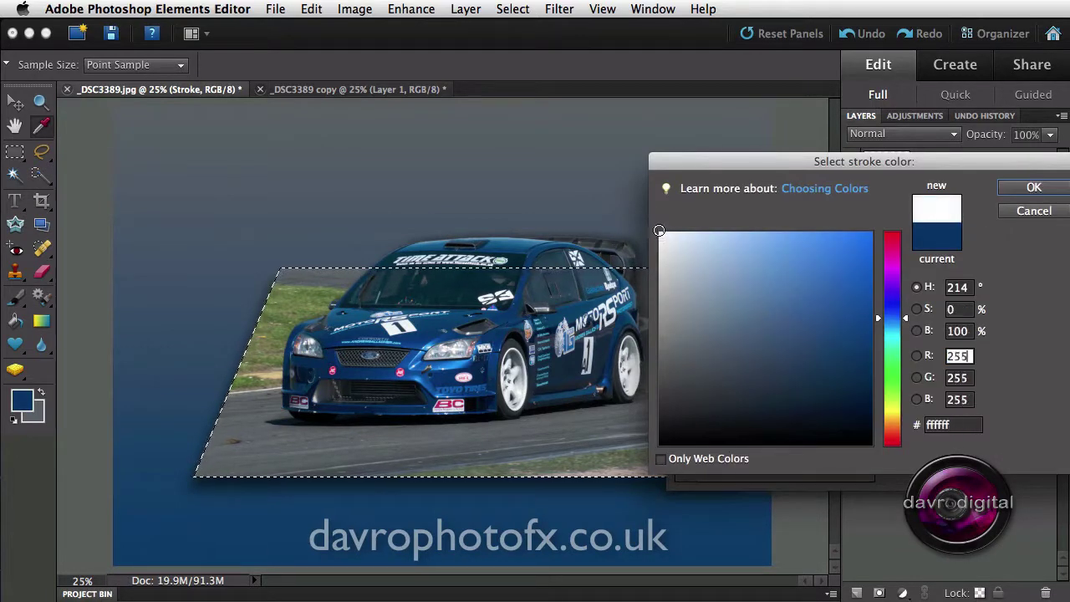
{"action": "left_click", "coordinate": [1031, 188]}
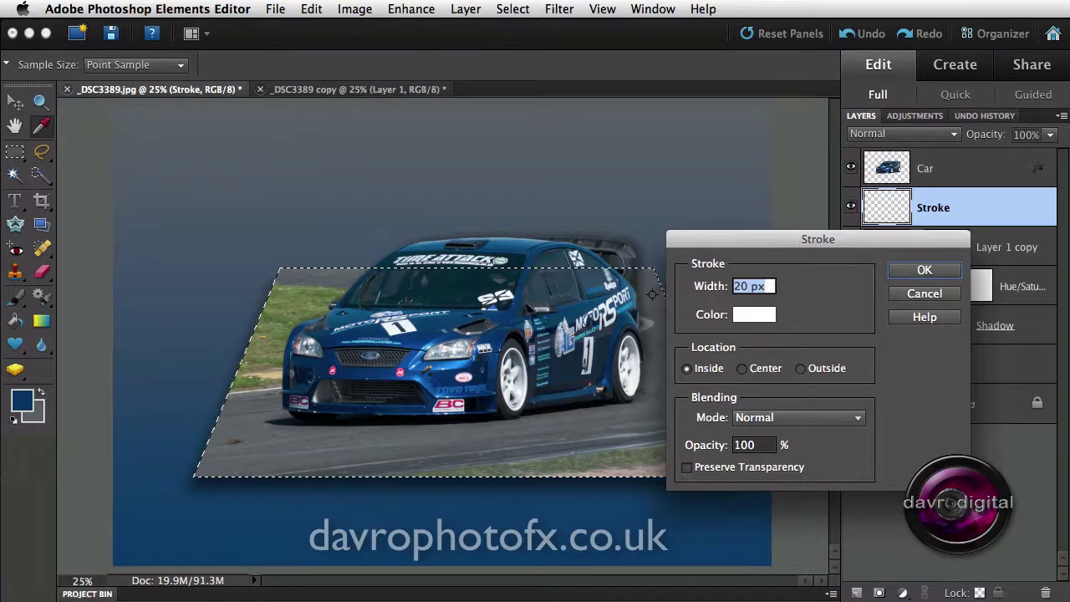
{"action": "left_click", "coordinate": [915, 279]}
{"action": "key", "text": "v"}
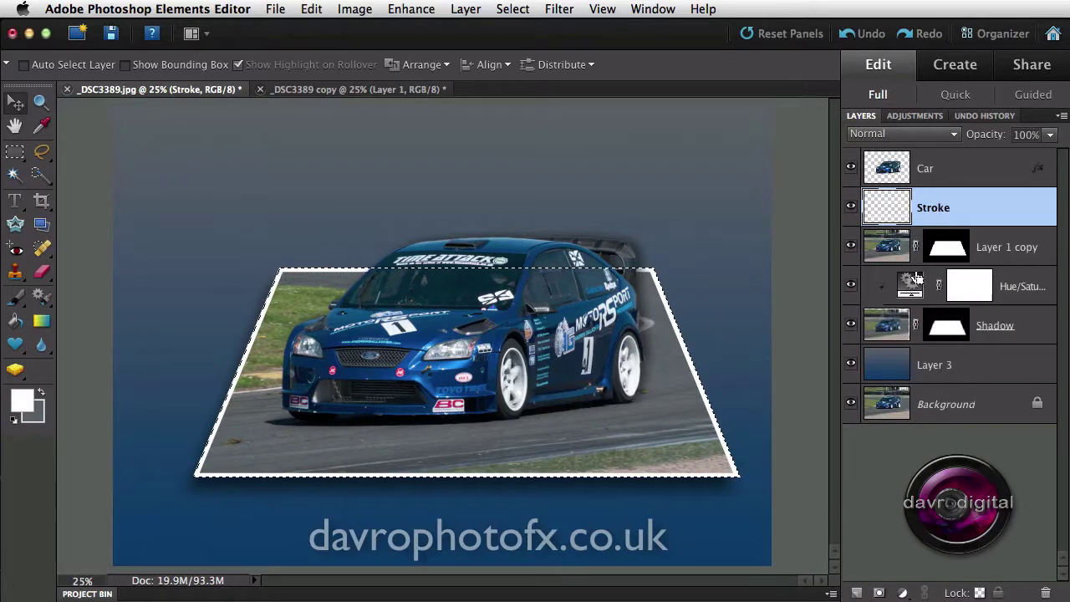
{"action": "key", "text": "ctrl+d"}
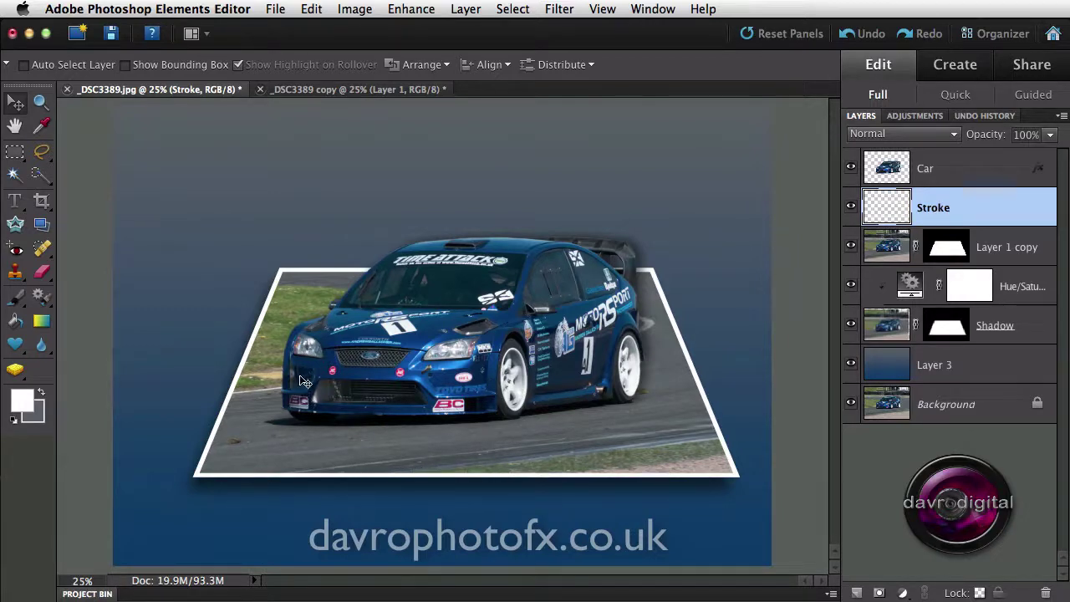
Step: Add a layer mask to the Car layer
{"action": "left_click", "coordinate": [395, 276], "text": "super"}
{"action": "left_click", "coordinate": [443, 336], "text": "super"}
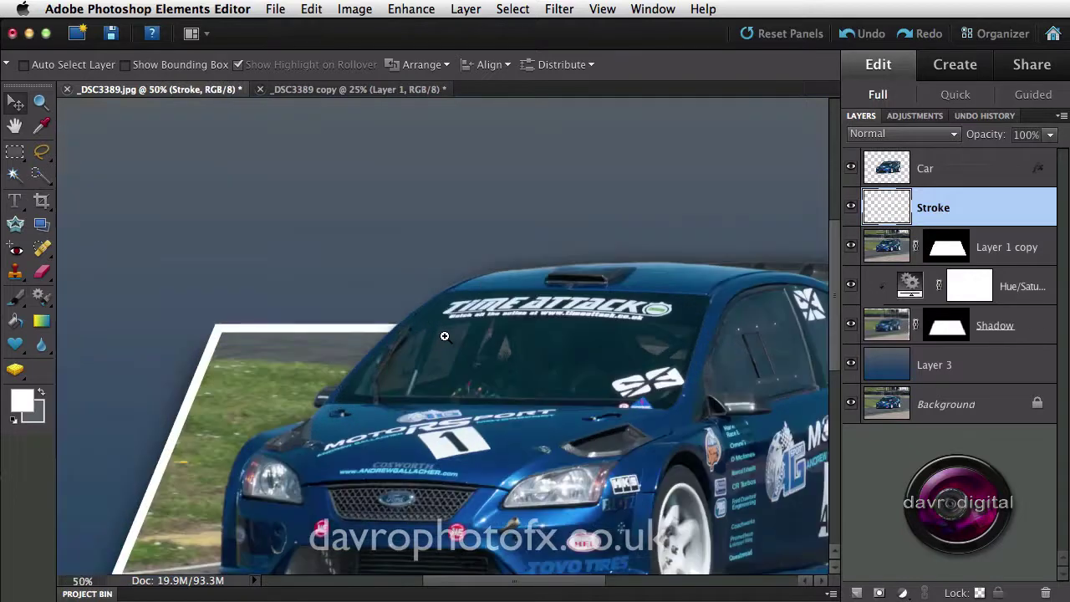
{"action": "left_click", "coordinate": [444, 336], "text": "super"}
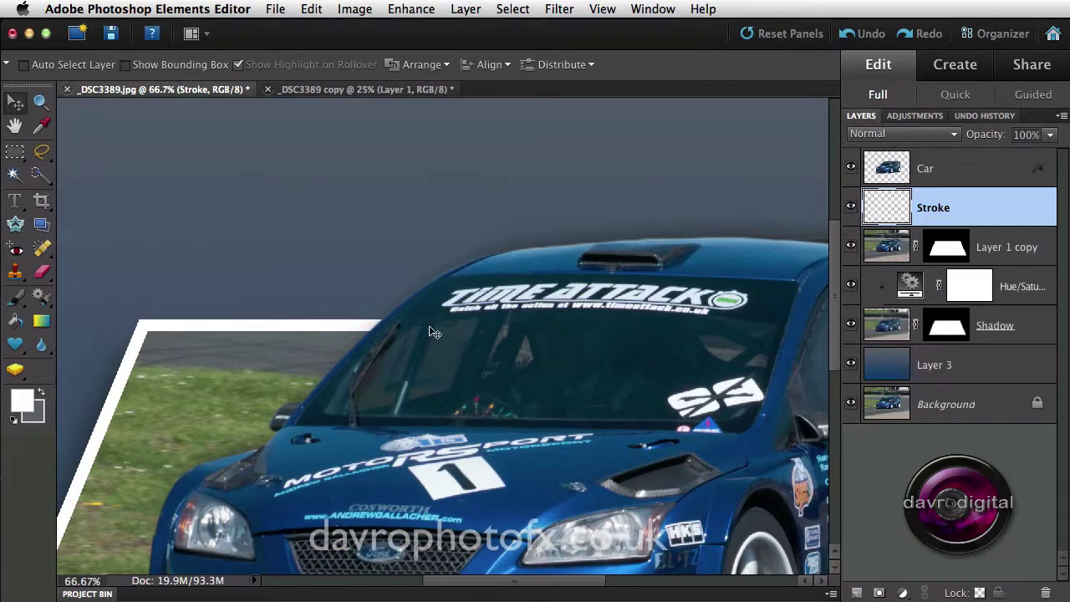
{"action": "left_click", "coordinate": [922, 171]}
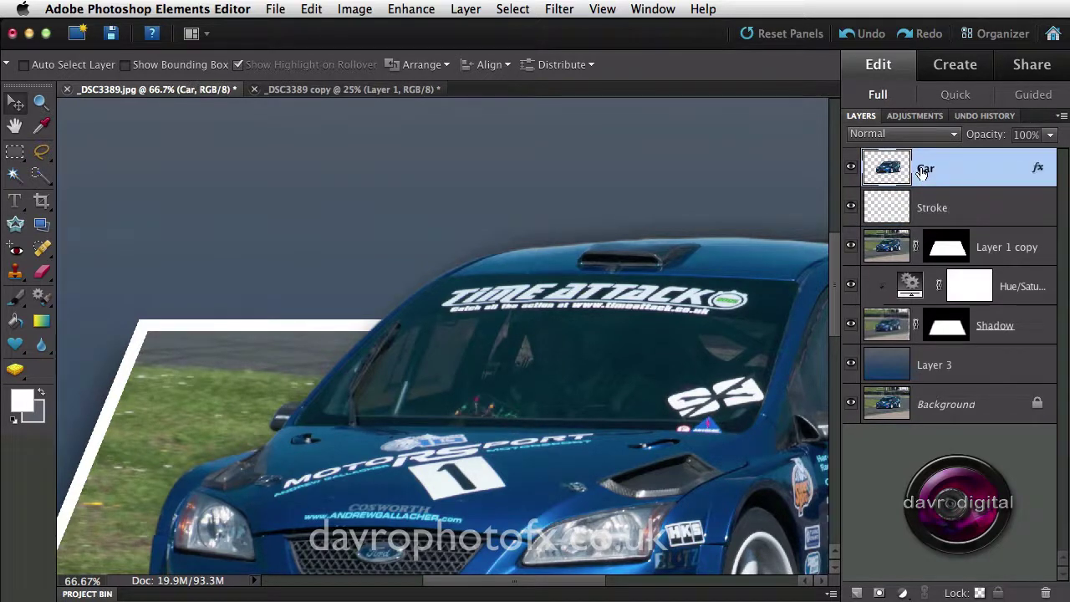
{"action": "left_click", "coordinate": [879, 593]}
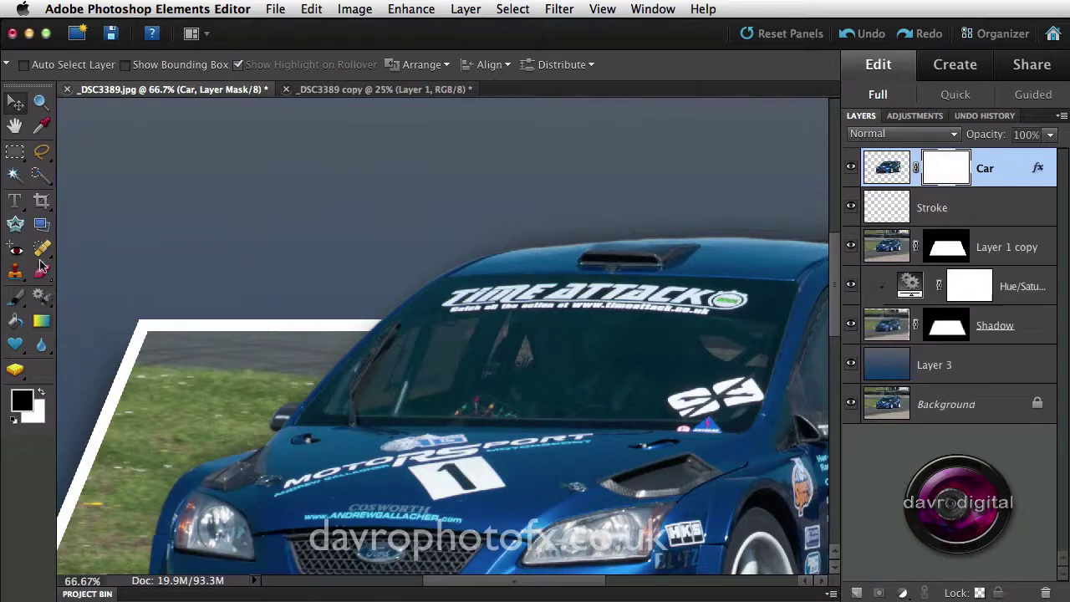
Step: Set up the Brush tool at 25 px for painting in black on the Car layer's mask near the windscreen edge
{"action": "left_click", "coordinate": [15, 298]}
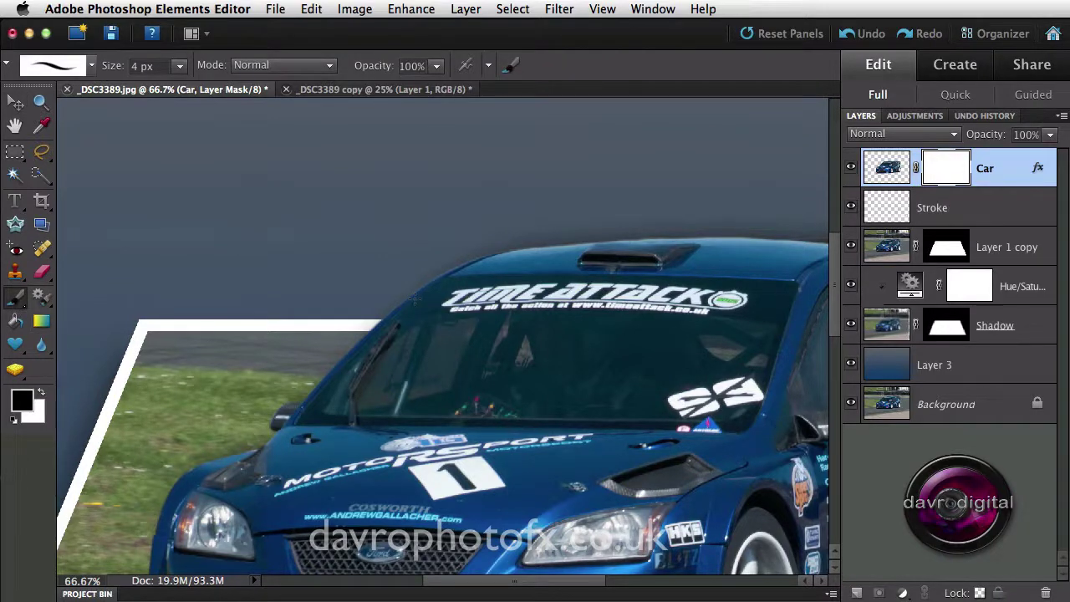
{"action": "key", "text": "bracketright"}
{"action": "key", "text": "bracketright"}
{"action": "key", "text": "bracketright"}
{"action": "key", "text": "bracketright"}
{"action": "key", "text": "bracketright"}
{"action": "key", "text": "bracketright"}
{"action": "key", "text": "bracketright"}
{"action": "key", "text": "bracketright"}
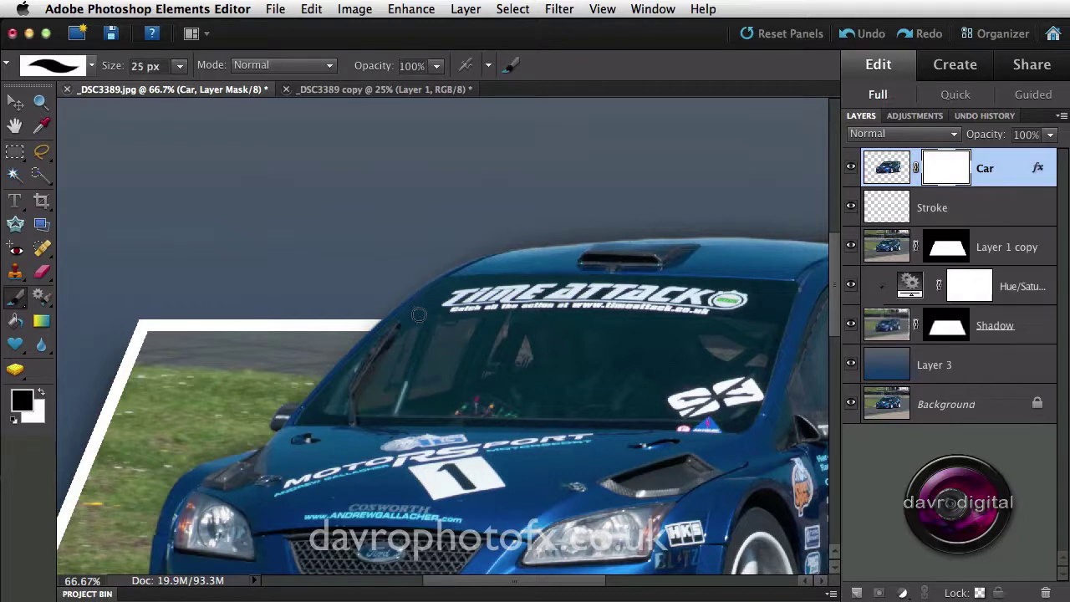
{"action": "key", "text": "bracketright"}
{"action": "key", "text": "bracketleft"}
{"action": "left_click_drag", "start_coordinate": [359, 324], "coordinate": [382, 325]}
Step: Set the brush opacity to 10% for faintly masking the windscreen where it covers the white stroke
{"action": "key", "text": "1"}
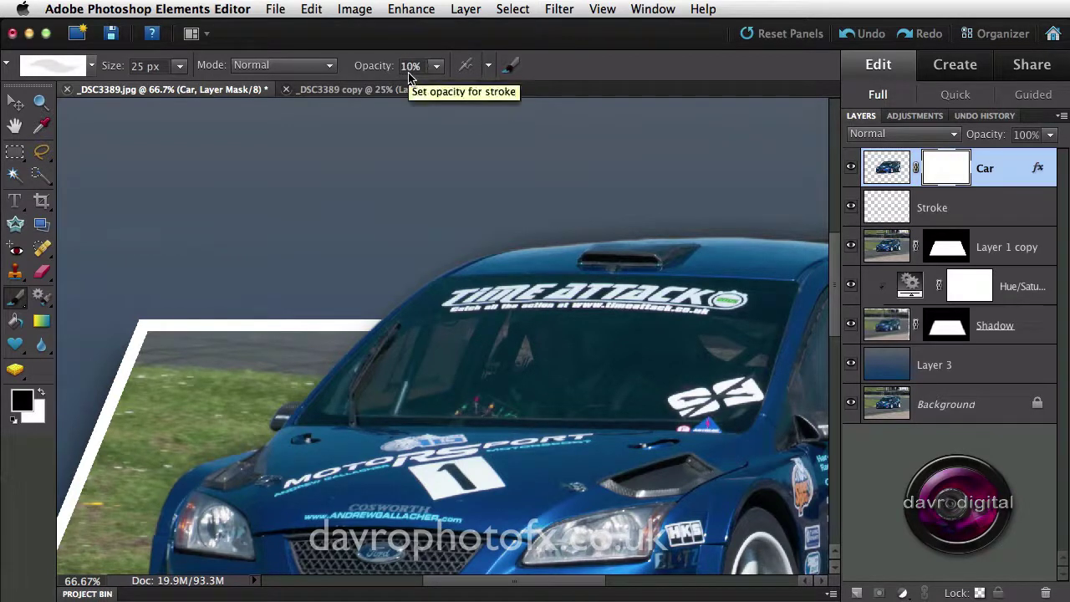
{"action": "left_click", "coordinate": [436, 66]}
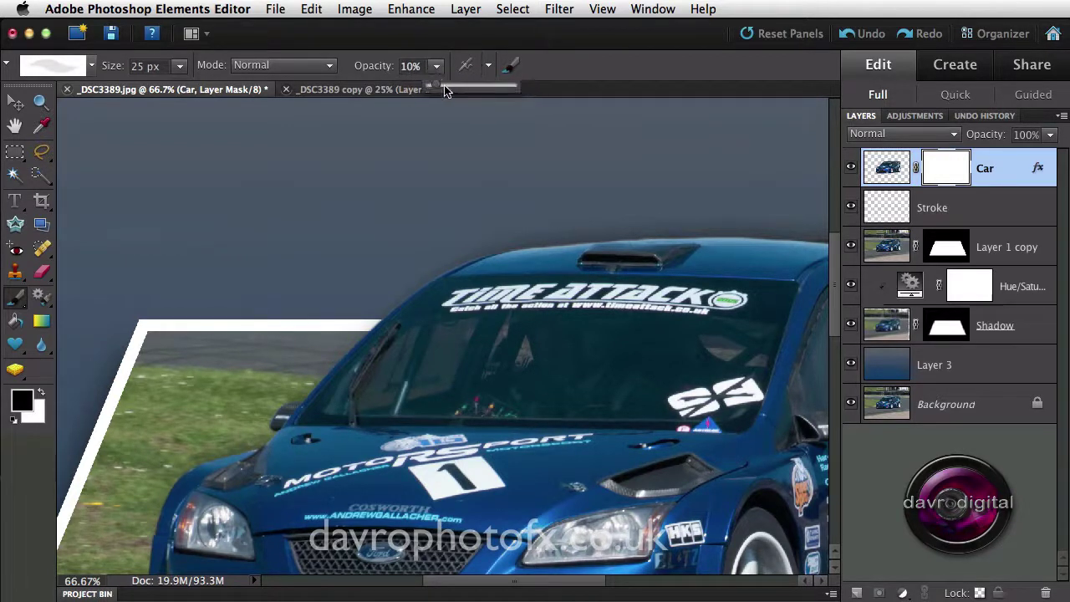
{"action": "left_click_drag", "start_coordinate": [438, 86], "coordinate": [486, 87]}
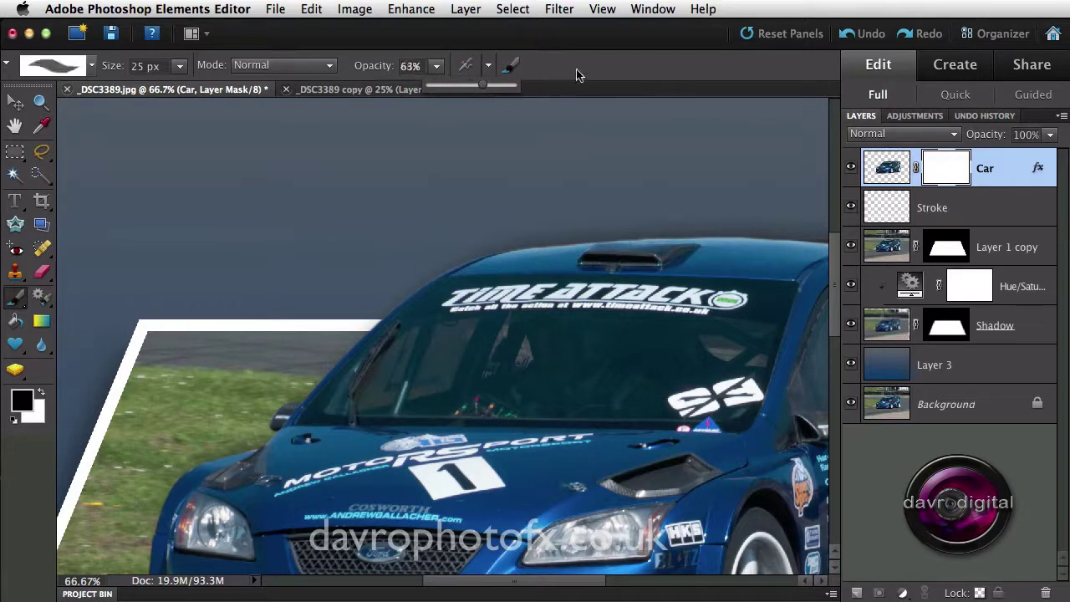
{"action": "left_click", "coordinate": [589, 73]}
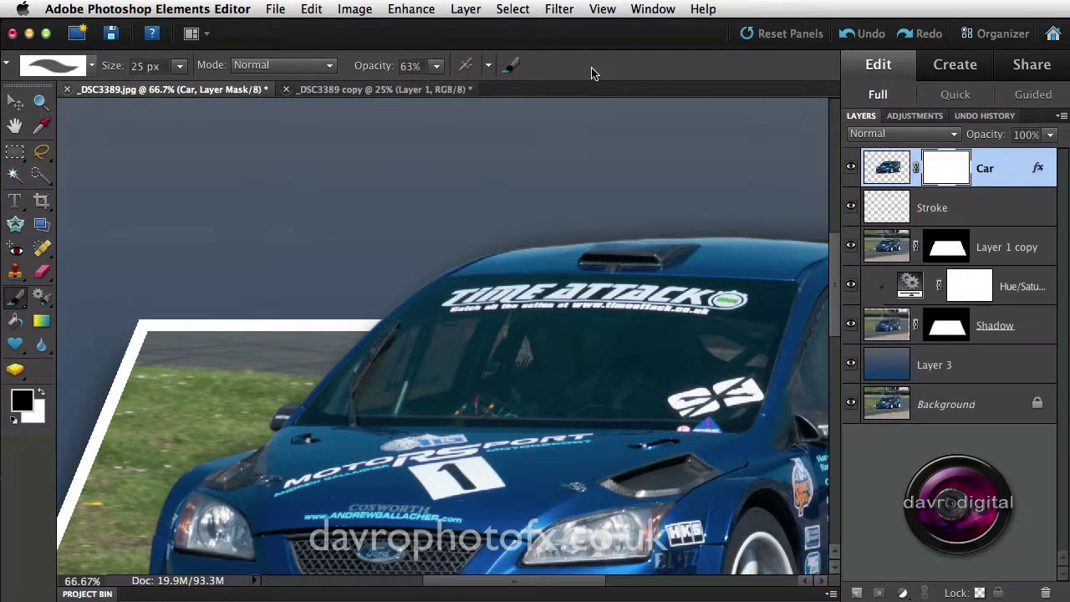
{"action": "key", "text": "1"}
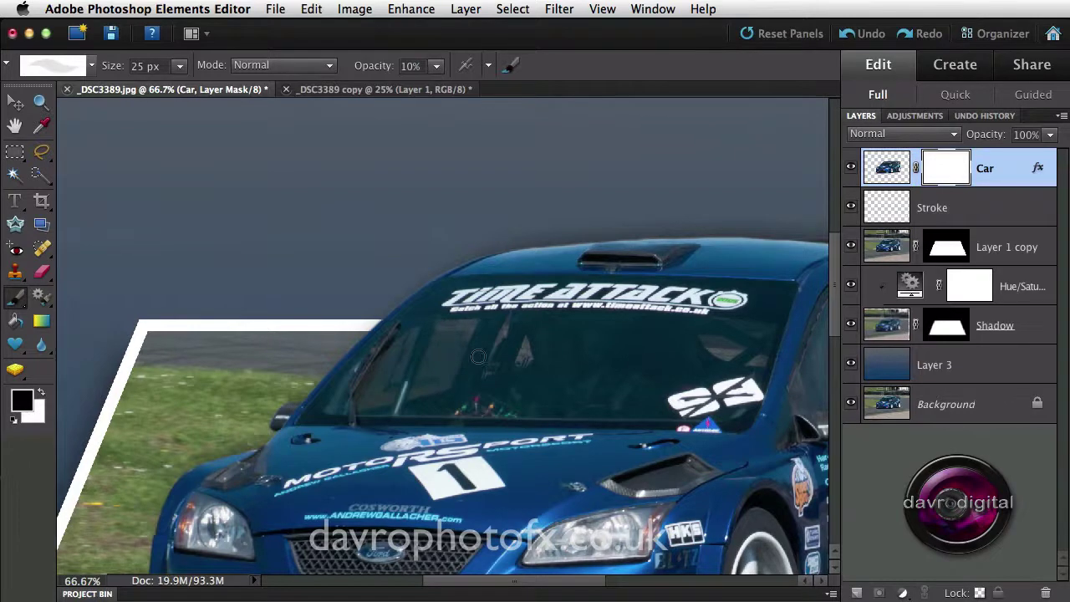
Step: Switch the brush to white at 100% opacity for restoring over-masked parts of the windscreen on the Car layer's mask
{"action": "scroll", "coordinate": [483, 336], "scroll_direction": "up", "scroll_amount": 2}
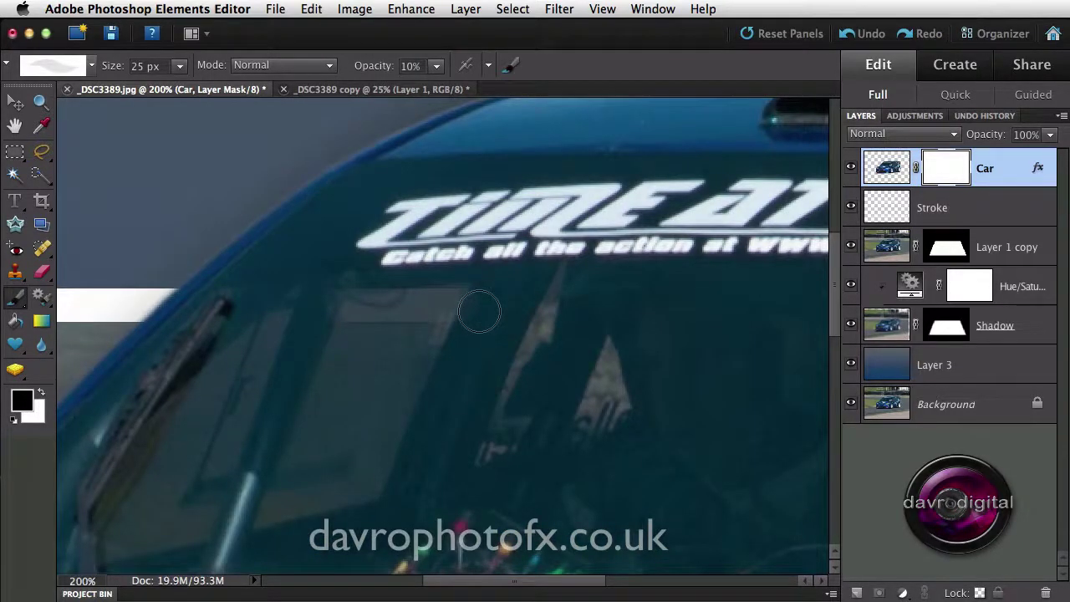
{"action": "key", "text": "x"}
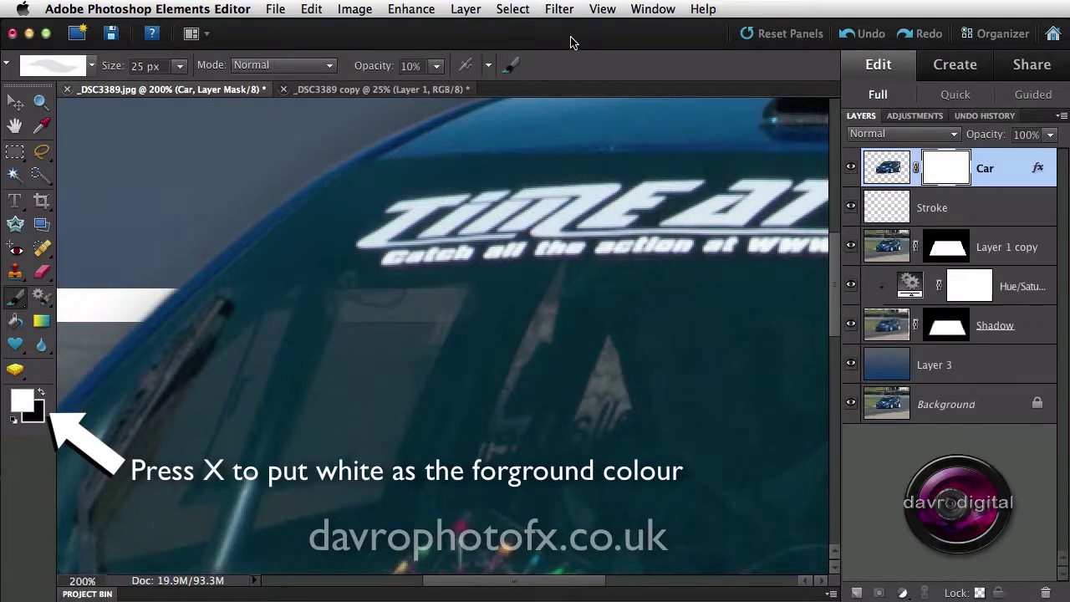
{"action": "key", "text": "0"}
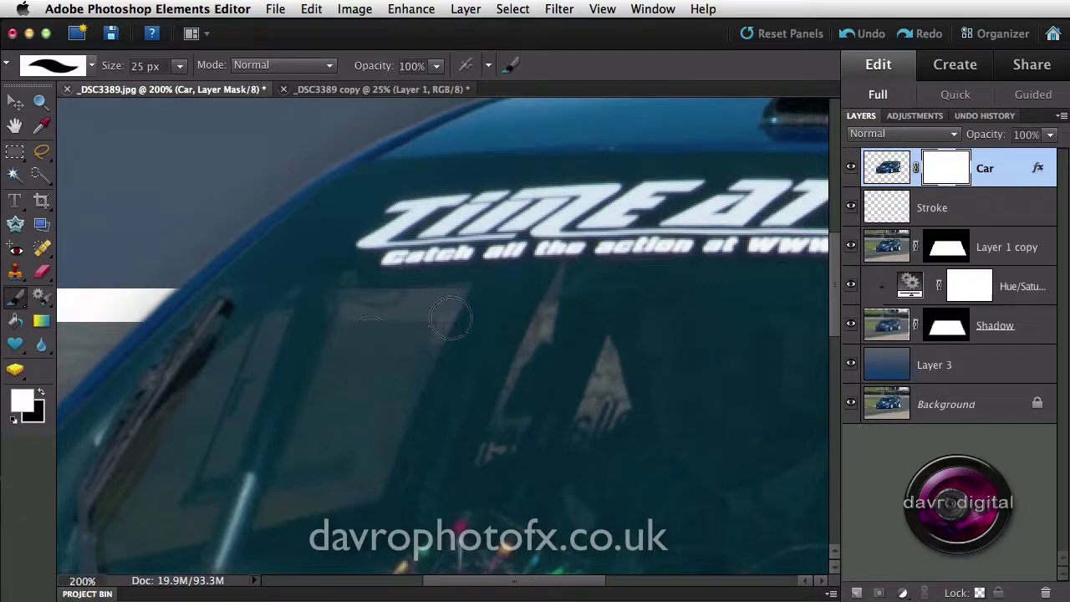
{"action": "key", "text": "super+0"}
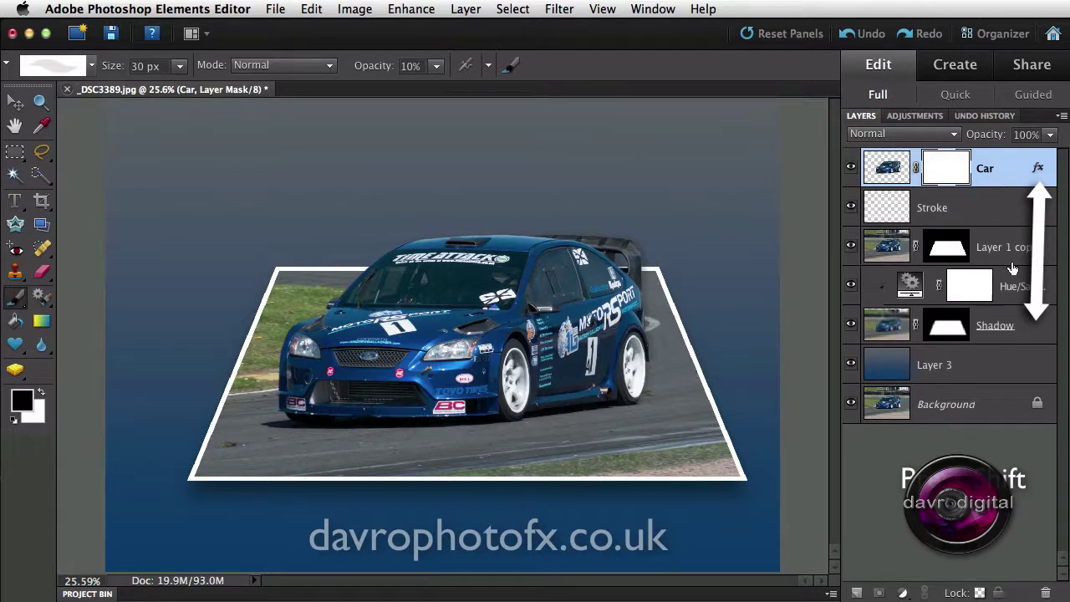
Step: Select all layers from Car down to Shadow and move them together slightly up and to the left
{"action": "left_click", "coordinate": [1010, 329], "text": "shift"}
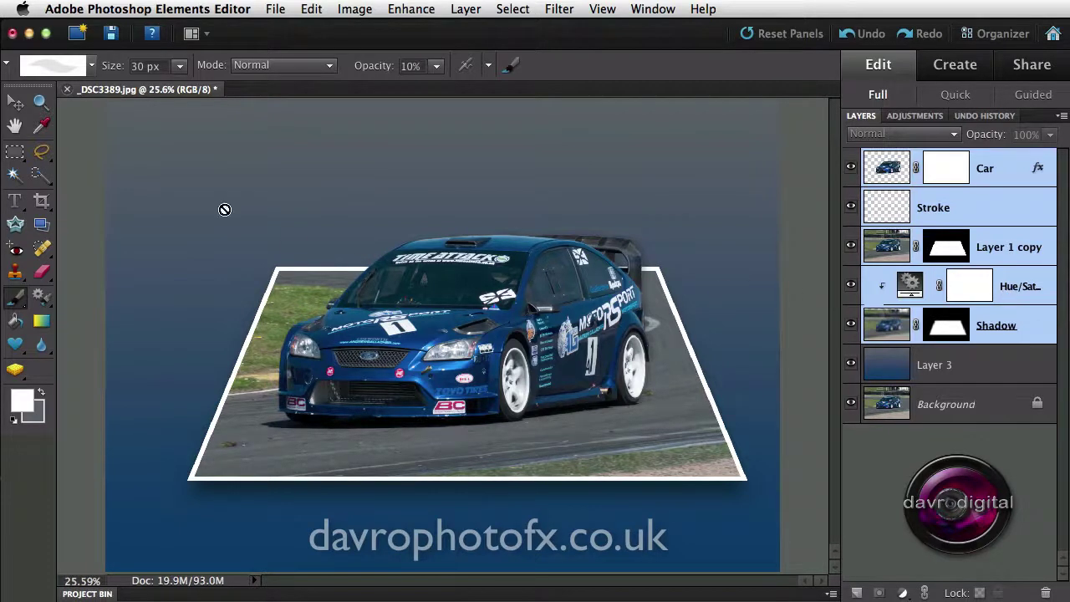
{"action": "left_click", "coordinate": [15, 102]}
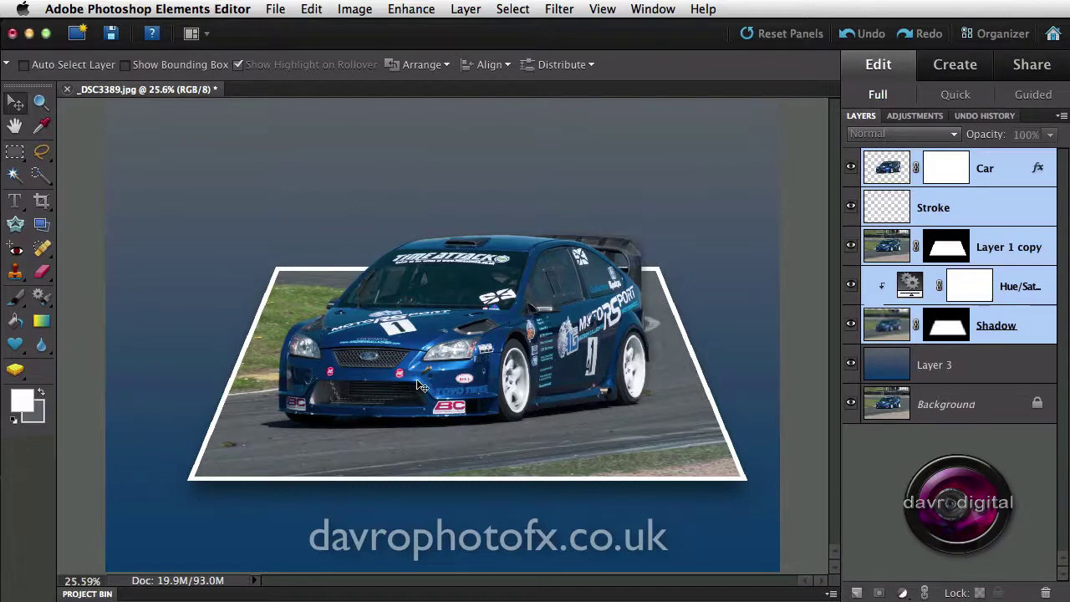
{"action": "mouse_move", "coordinate": [415, 390]}
{"action": "left_mouse_down"}
{"action": "mouse_move", "coordinate": [387, 369]}
{"action": "mouse_move", "coordinate": [422, 359]}
{"action": "mouse_move", "coordinate": [396, 381]}
{"action": "mouse_move", "coordinate": [410, 358]}
{"action": "left_mouse_up"}
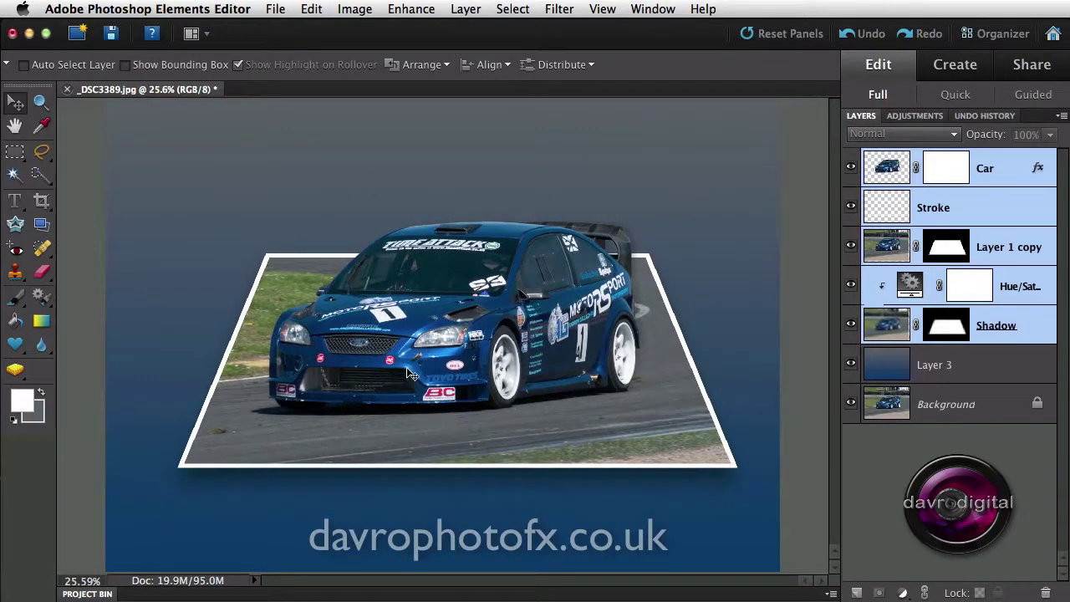
Step: Rotate the selected car, stroke, panel and shadow layers 7 degrees clockwise and shift them slightly upward with Free Transform
{"action": "key", "text": "super+t"}
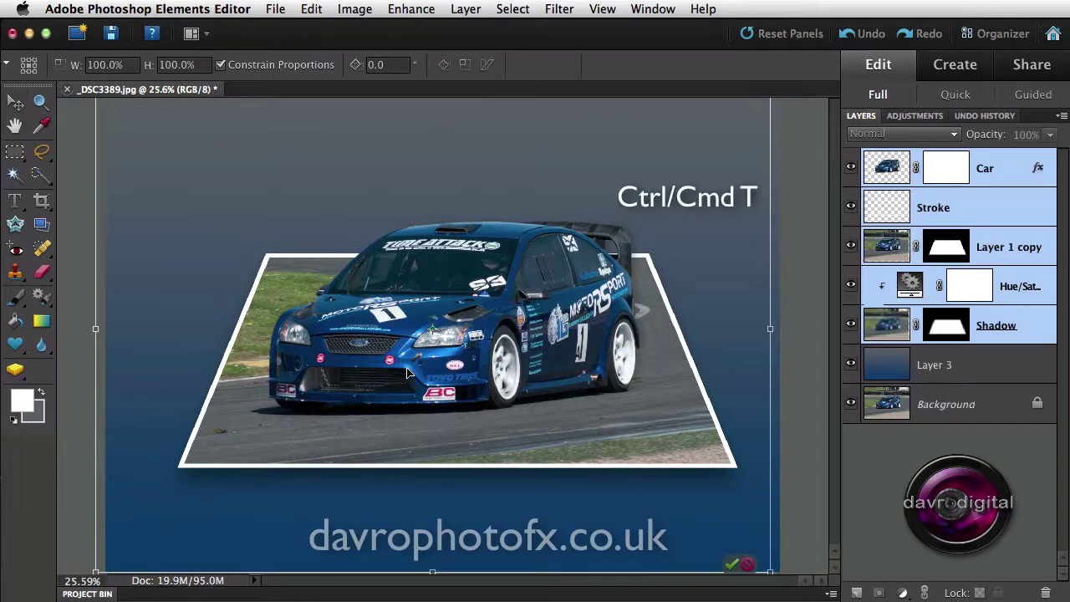
{"action": "left_click", "coordinate": [456, 382], "text": "alt+super"}
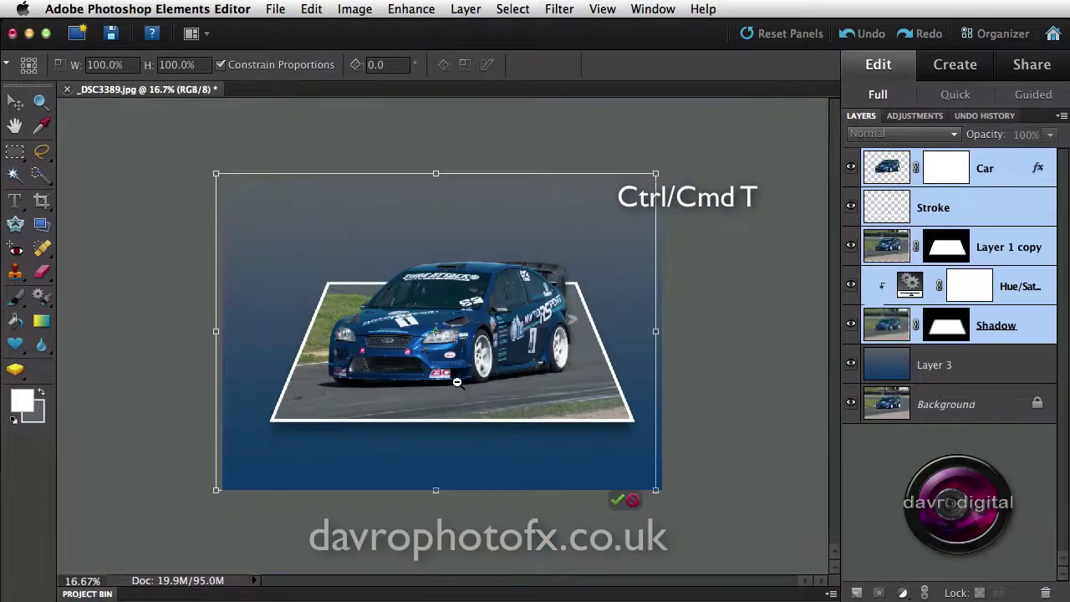
{"action": "left_click_drag", "start_coordinate": [683, 162], "coordinate": [695, 198]}
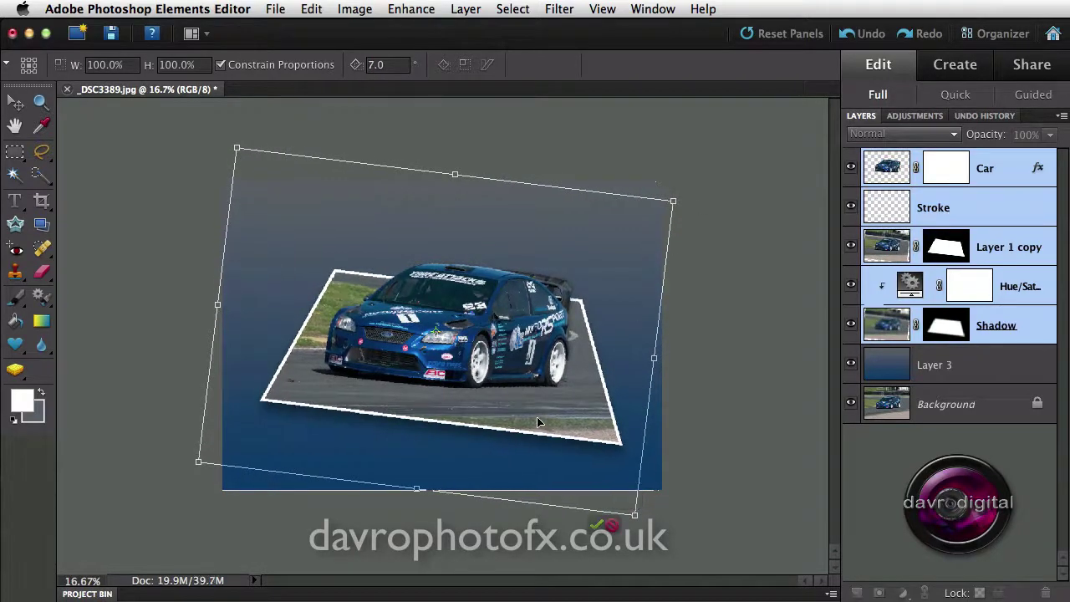
{"action": "left_click_drag", "start_coordinate": [540, 421], "coordinate": [537, 414]}
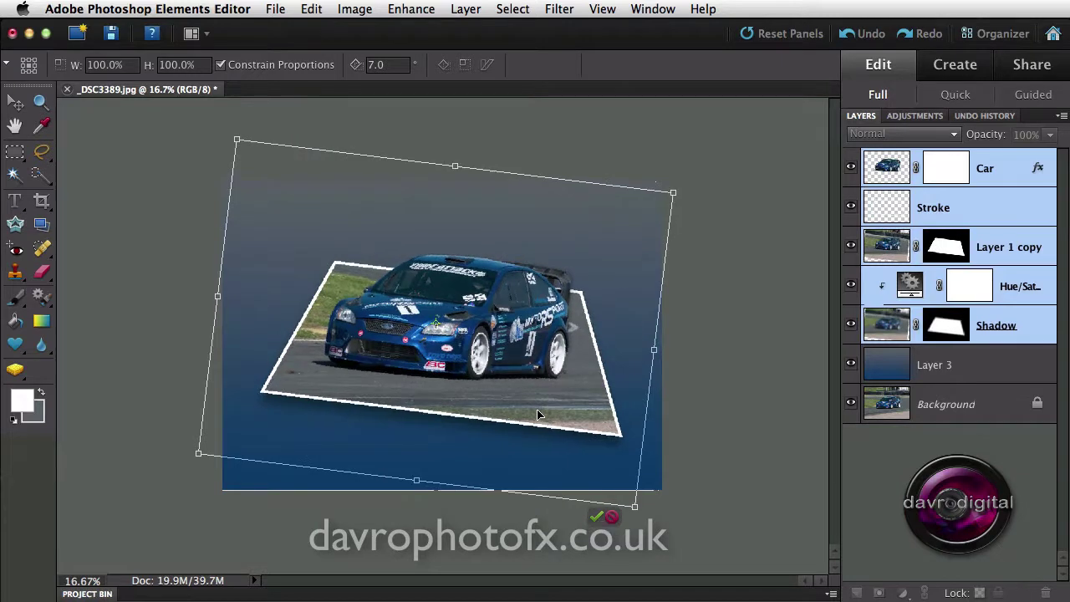
{"action": "key", "text": "Return"}
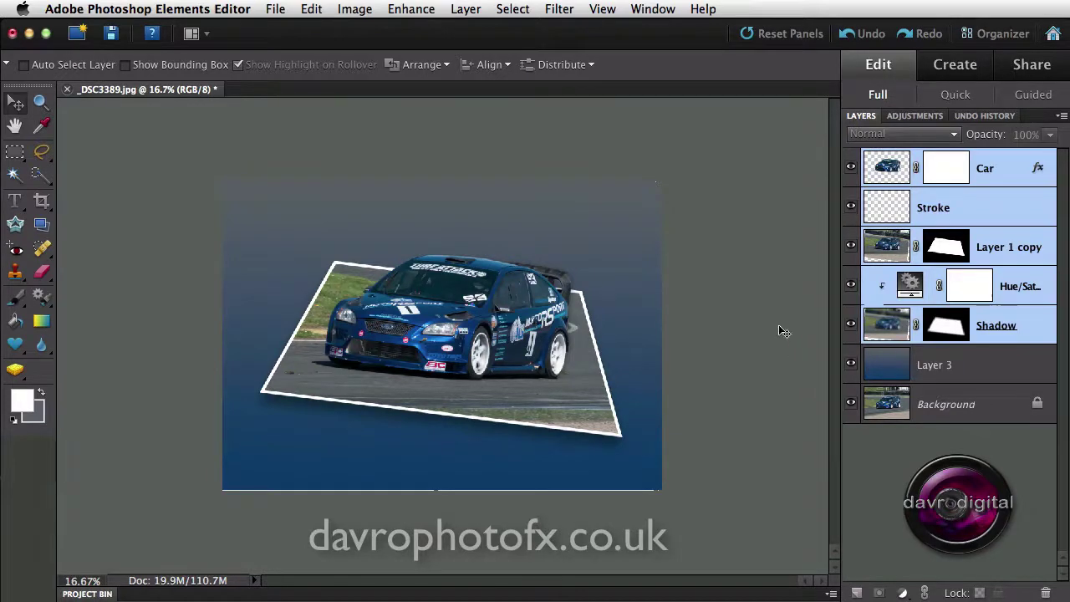
Step: Put the Shadow layer into Free Transform and shift it slightly downward beneath the tilted panel
{"action": "left_click", "coordinate": [1009, 179]}
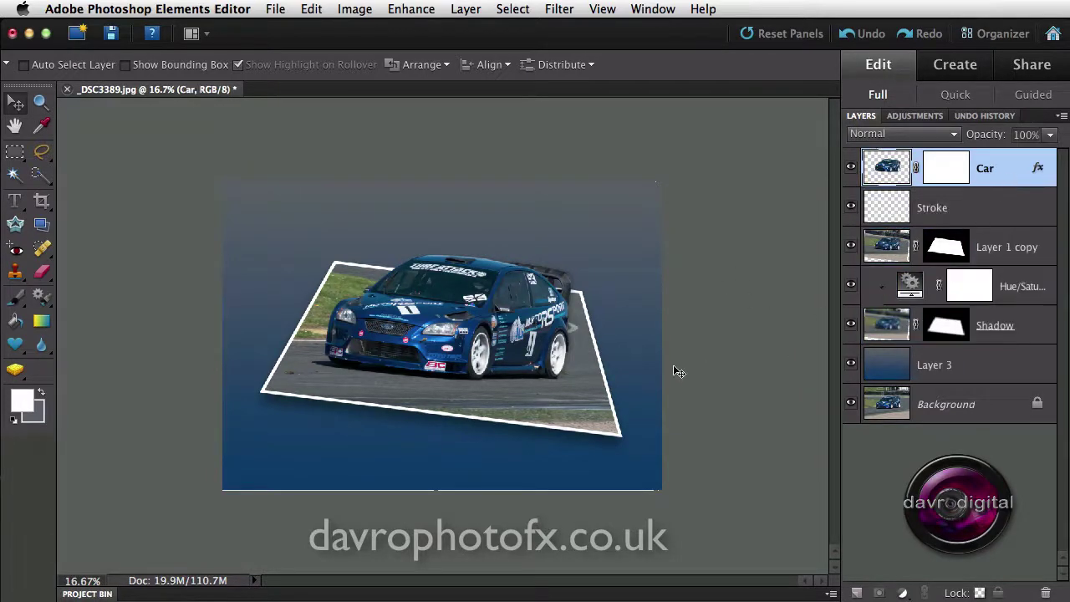
{"action": "key", "text": "super+0"}
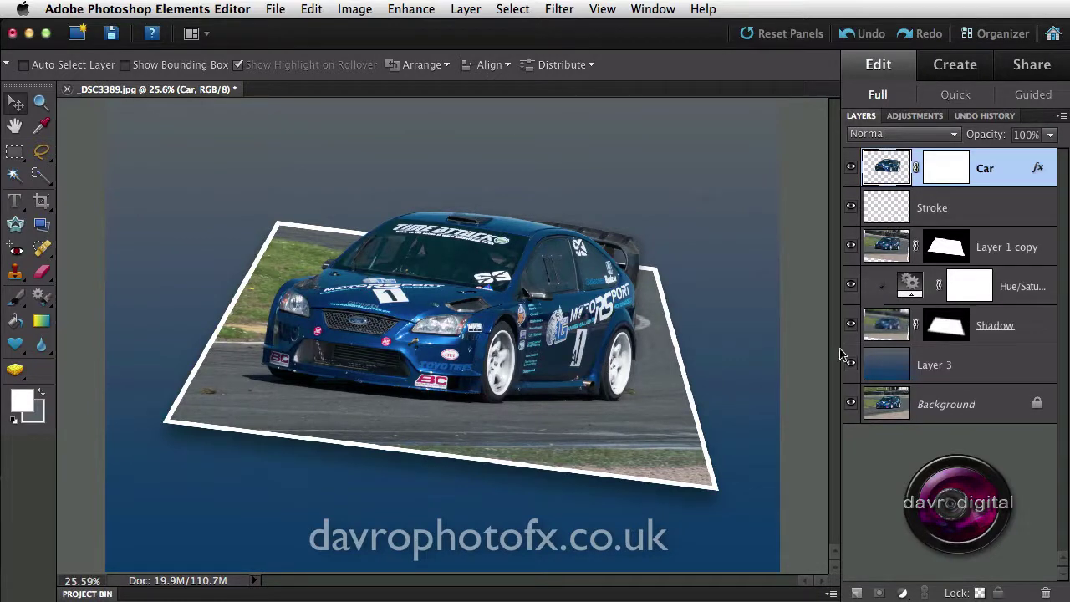
{"action": "left_click", "coordinate": [891, 331]}
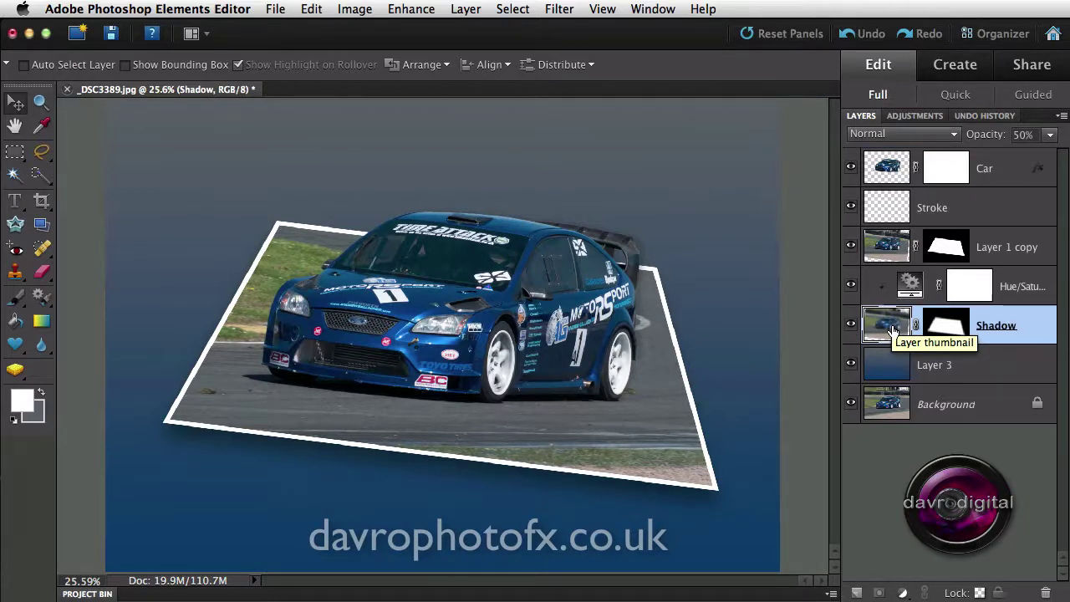
{"action": "key", "text": "ctrl+t"}
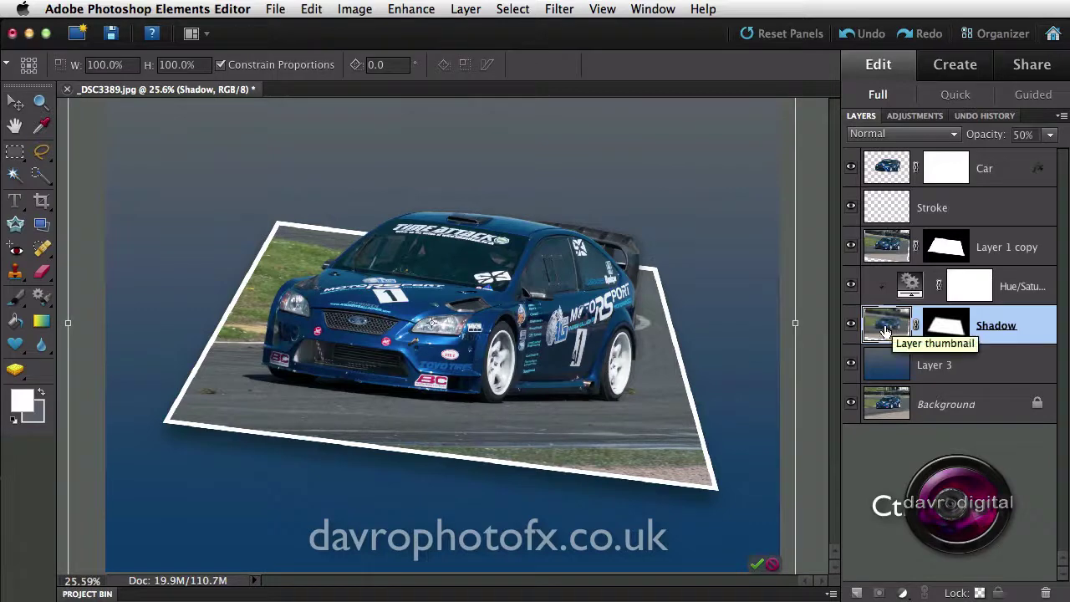
{"action": "left_click", "coordinate": [374, 322], "text": "alt+super"}
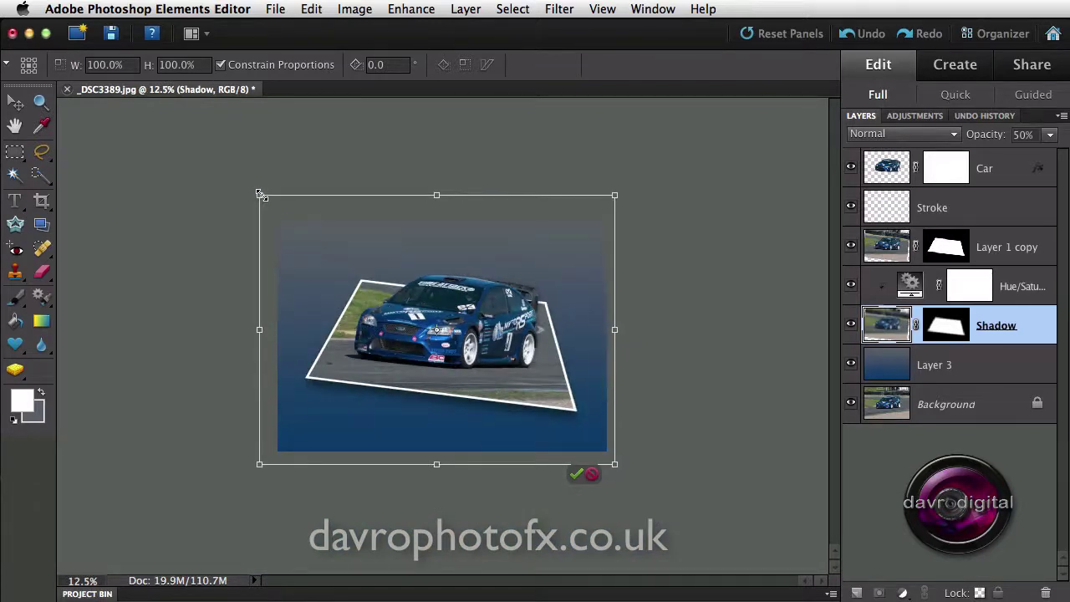
{"action": "left_click_drag", "start_coordinate": [292, 225], "coordinate": [376, 328]}
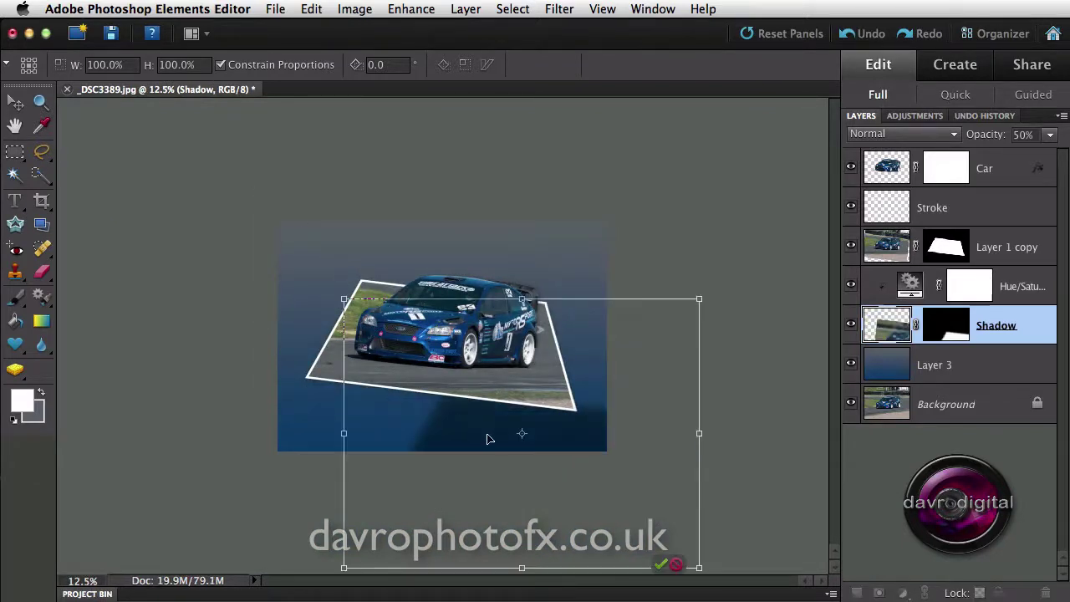
{"action": "left_click_drag", "start_coordinate": [489, 438], "coordinate": [406, 338]}
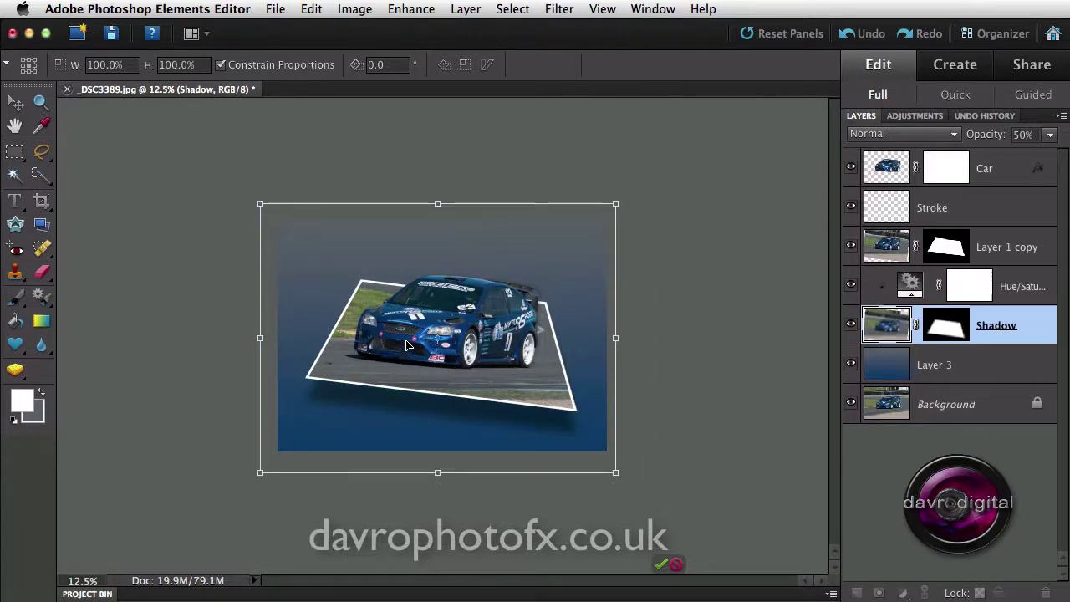
Step: Distort the shadow by pulling its lower-left corner slightly down and its lower-right corner up and inward, then inspect its lower-left edge
{"action": "right_click", "coordinate": [375, 340]}
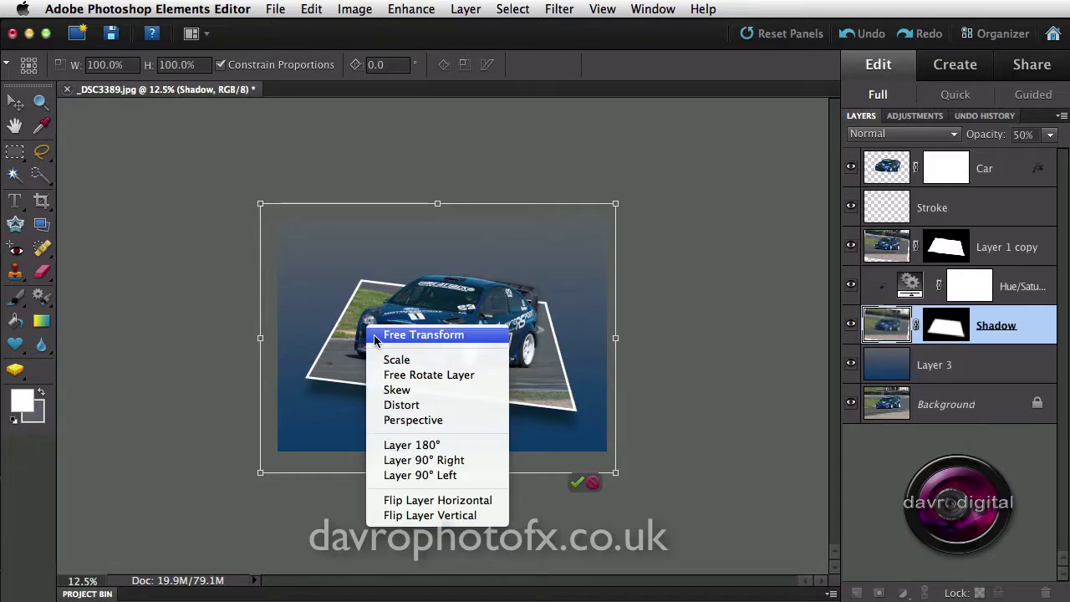
{"action": "left_click", "coordinate": [398, 405]}
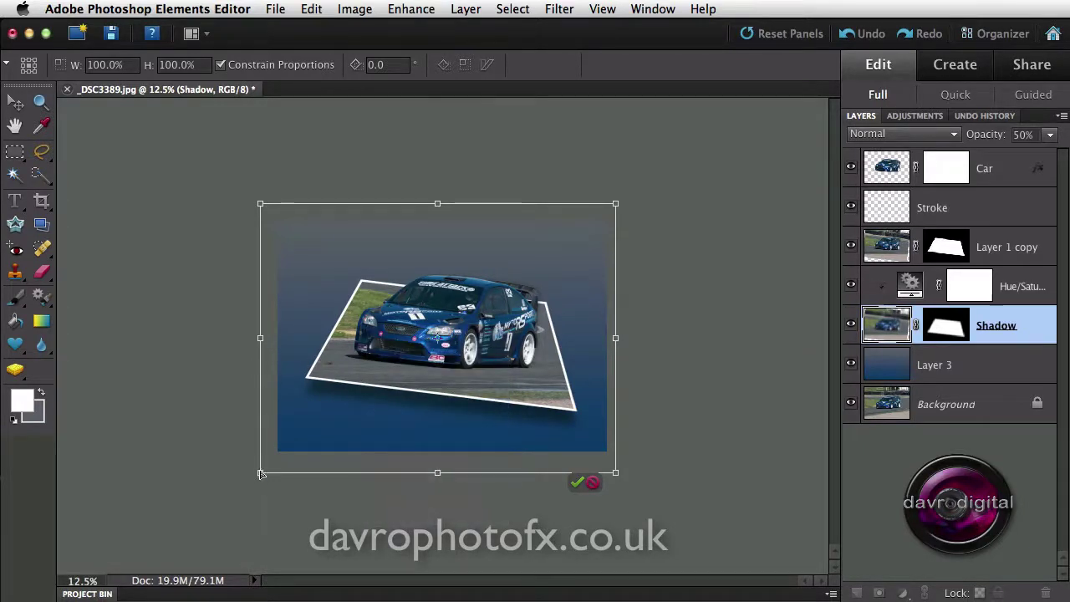
{"action": "left_click_drag", "start_coordinate": [260, 473], "coordinate": [258, 491]}
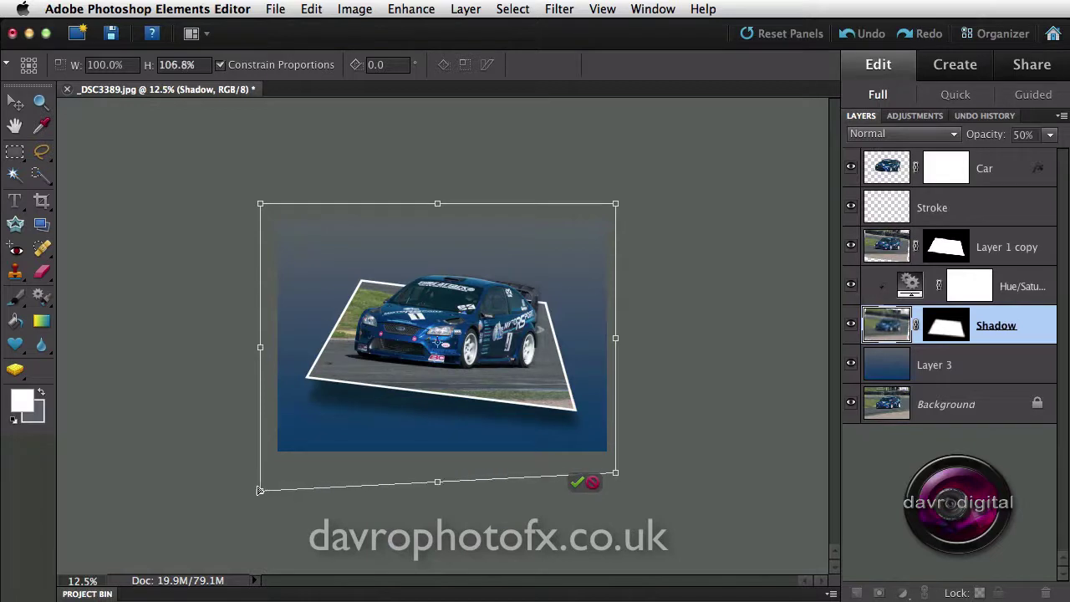
{"action": "left_click_drag", "start_coordinate": [615, 472], "coordinate": [606, 457]}
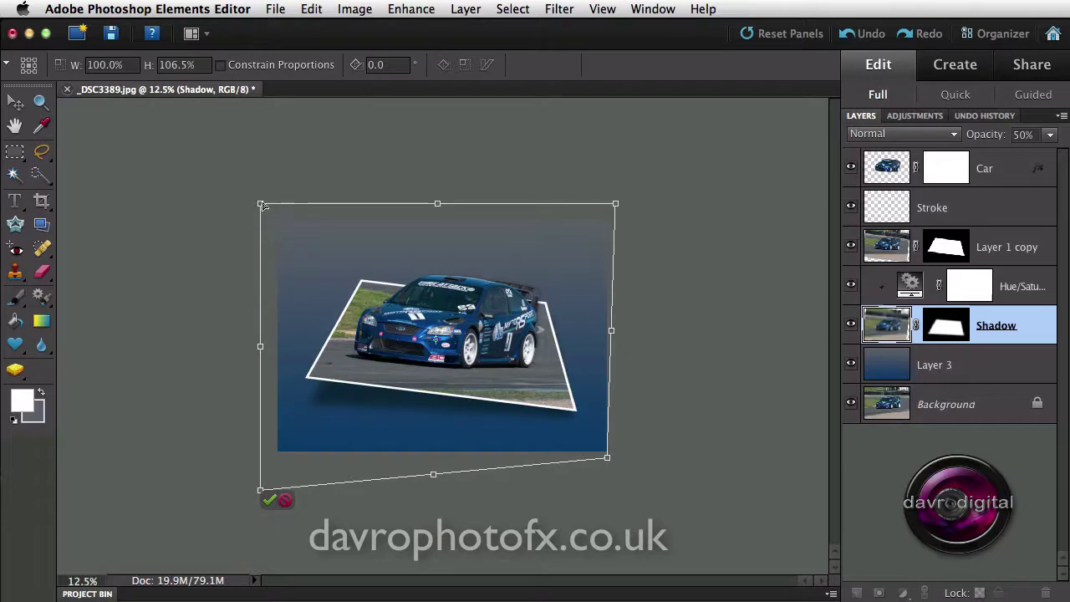
{"action": "left_click_drag", "start_coordinate": [264, 205], "coordinate": [261, 202]}
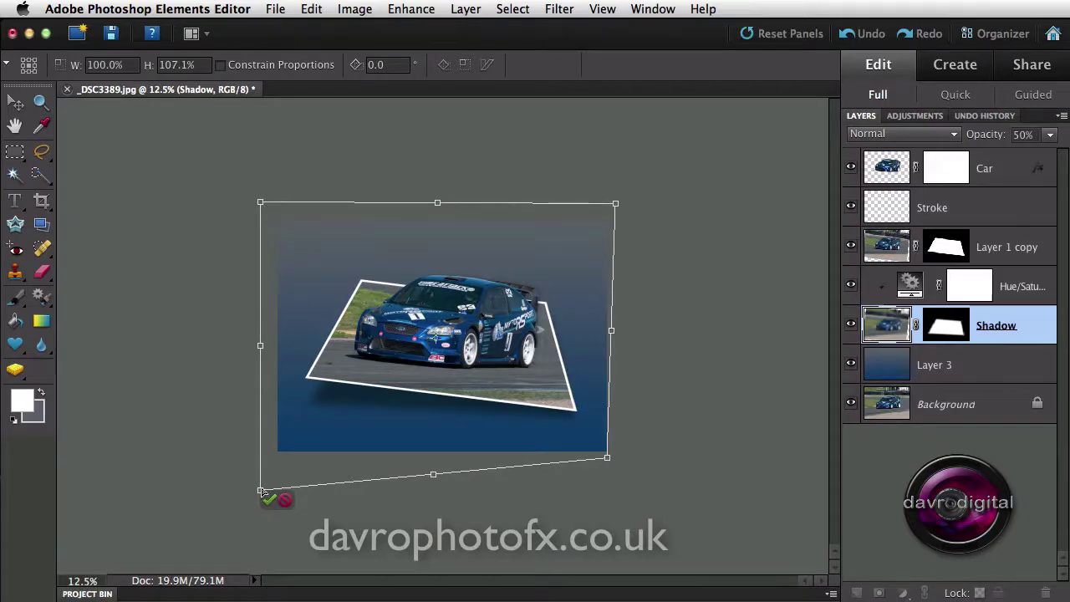
{"action": "left_click_drag", "start_coordinate": [261, 492], "coordinate": [261, 482]}
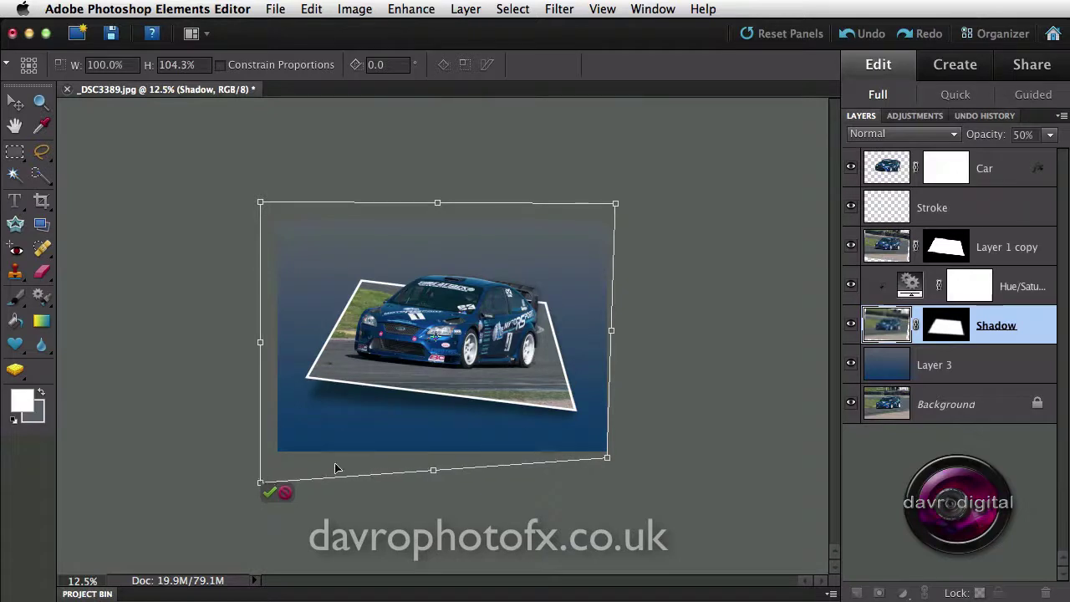
{"action": "key", "text": "Return"}
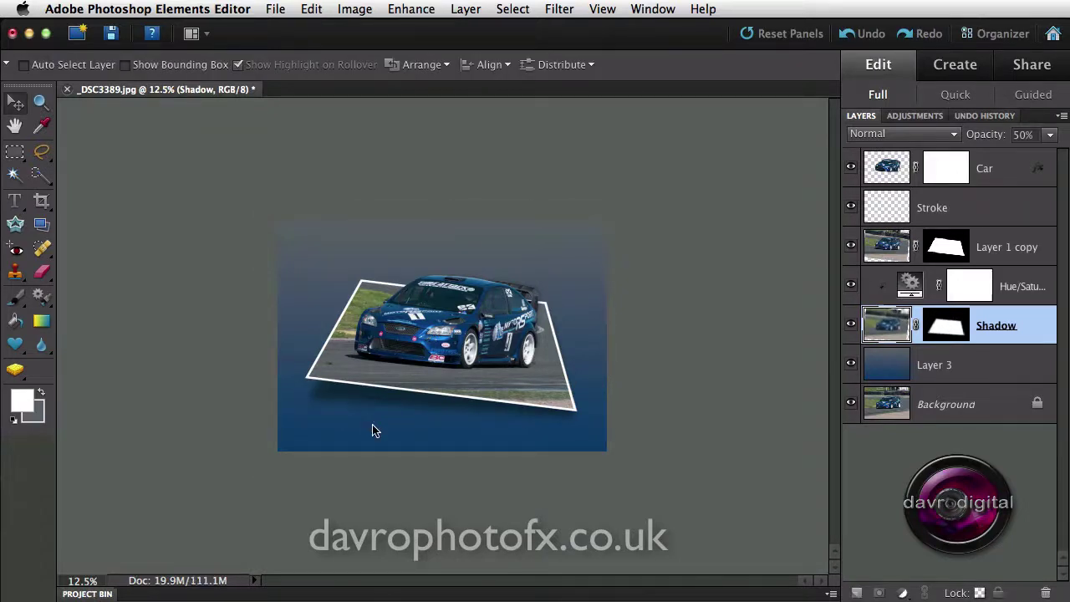
{"action": "key", "text": "super+0"}
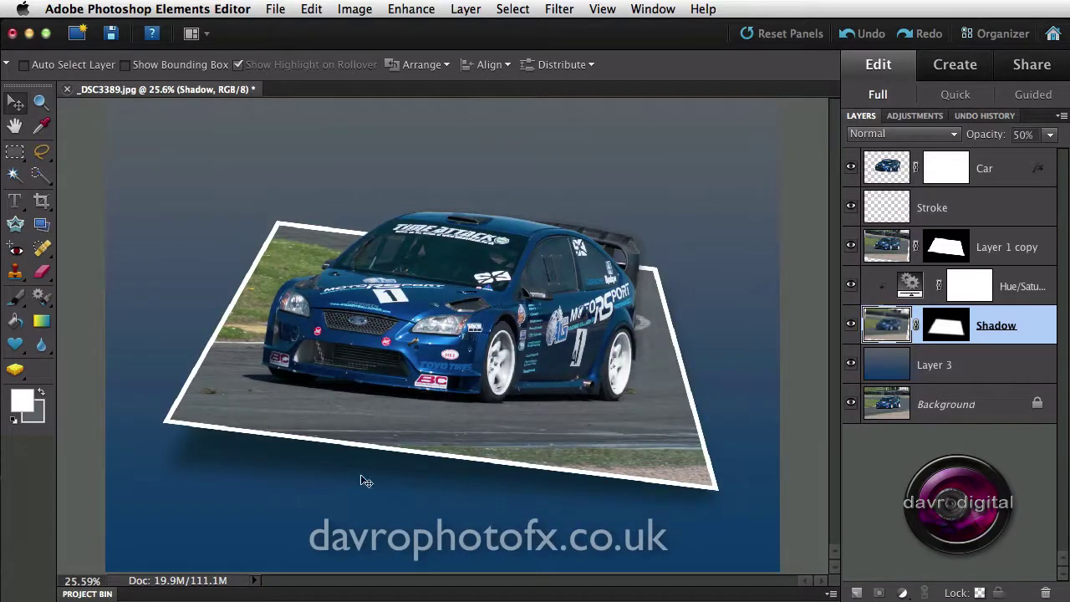
{"action": "left_click", "coordinate": [279, 435], "text": "super"}
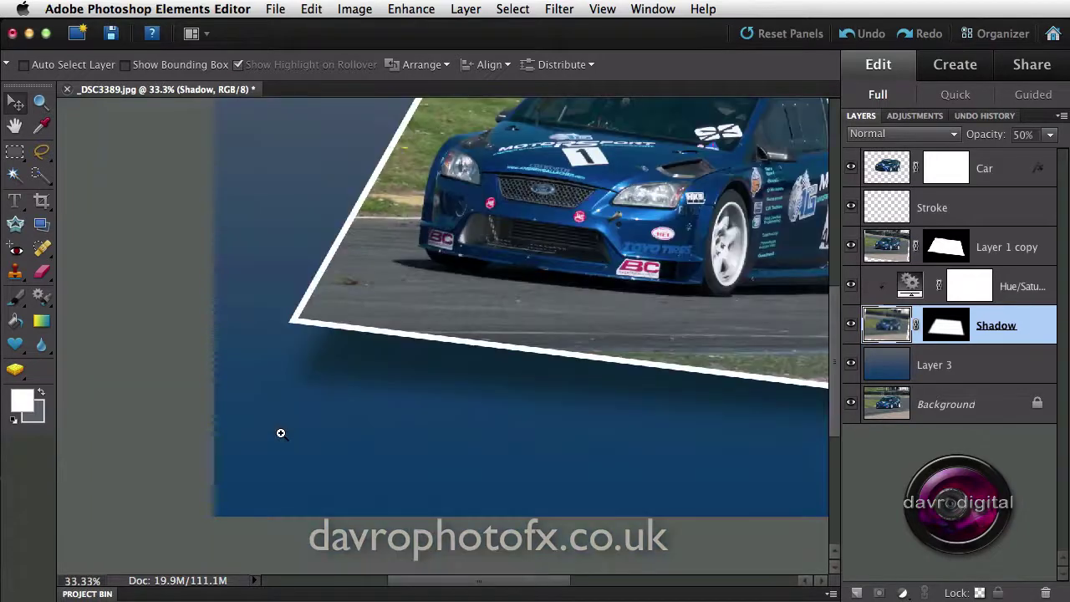
{"action": "left_click", "coordinate": [389, 342], "text": "super"}
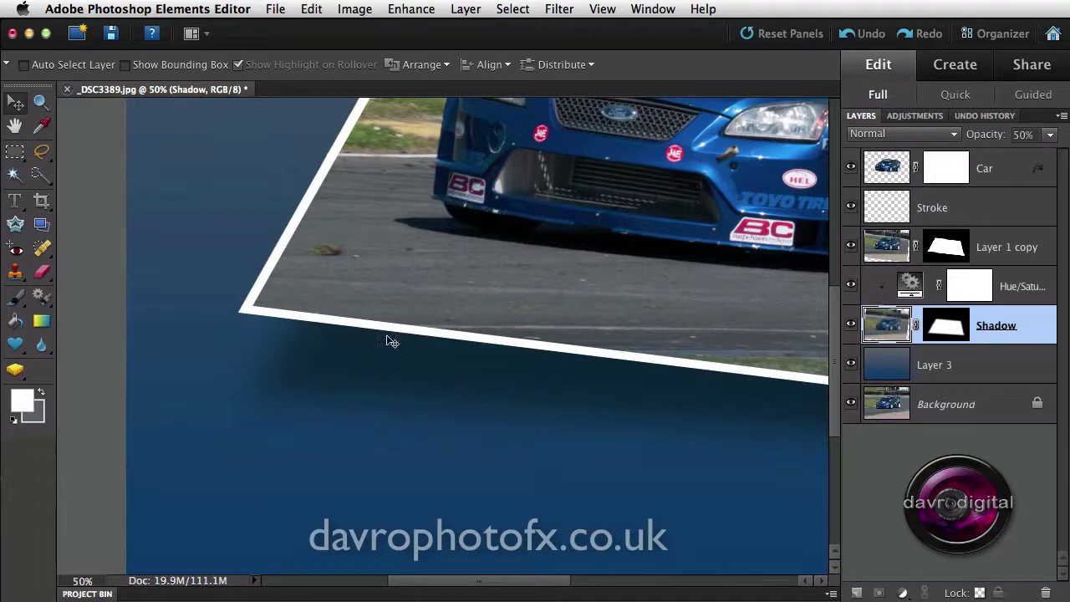
{"action": "key", "text": "super+0"}
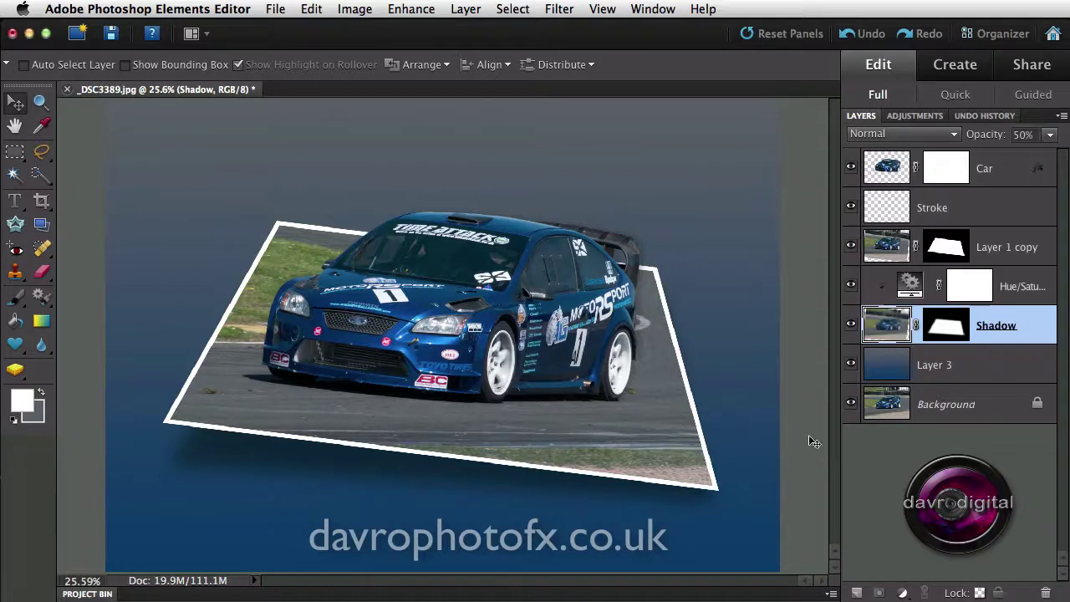
Step: Hide the blue gradient Layer 3 and duplicate the Background layer
{"action": "left_click", "coordinate": [953, 368]}
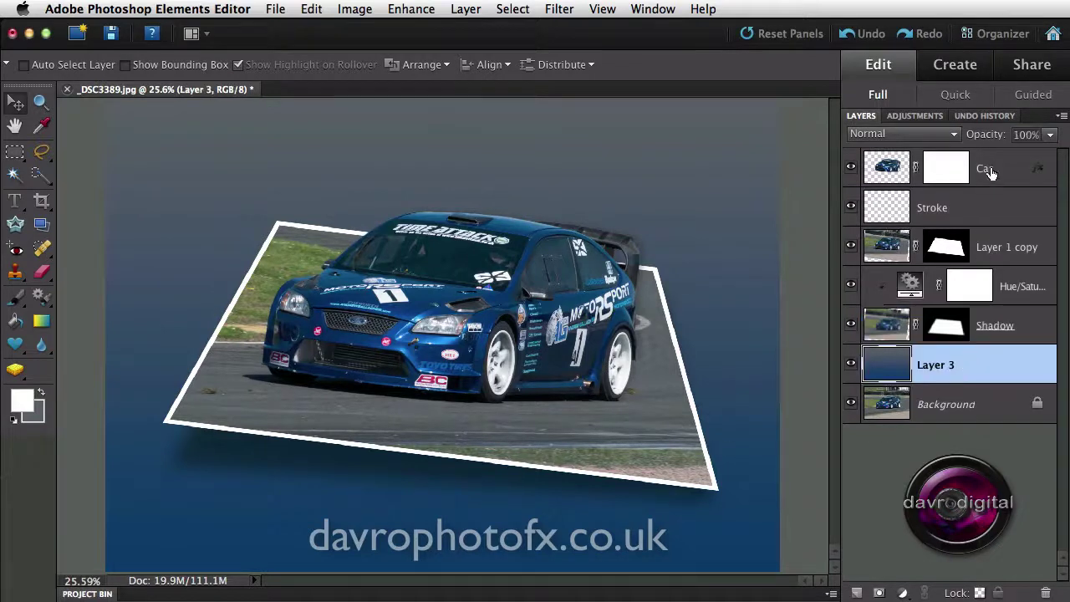
{"action": "left_click_drag", "start_coordinate": [1001, 138], "coordinate": [1024, 138]}
{"action": "left_click", "coordinate": [851, 365]}
{"action": "left_click", "coordinate": [948, 410]}
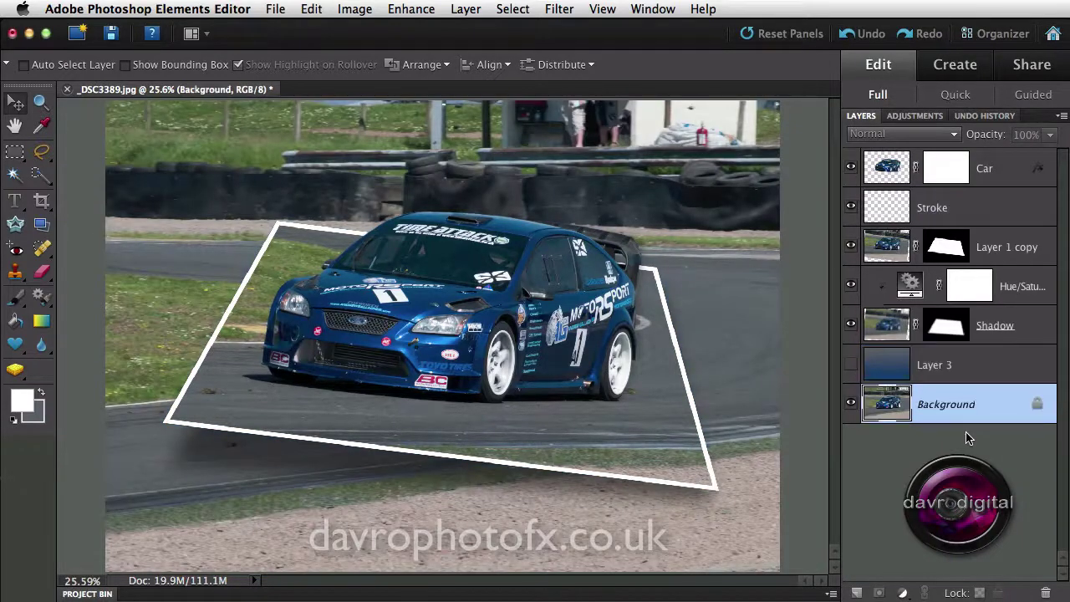
{"action": "key", "text": "super+j"}
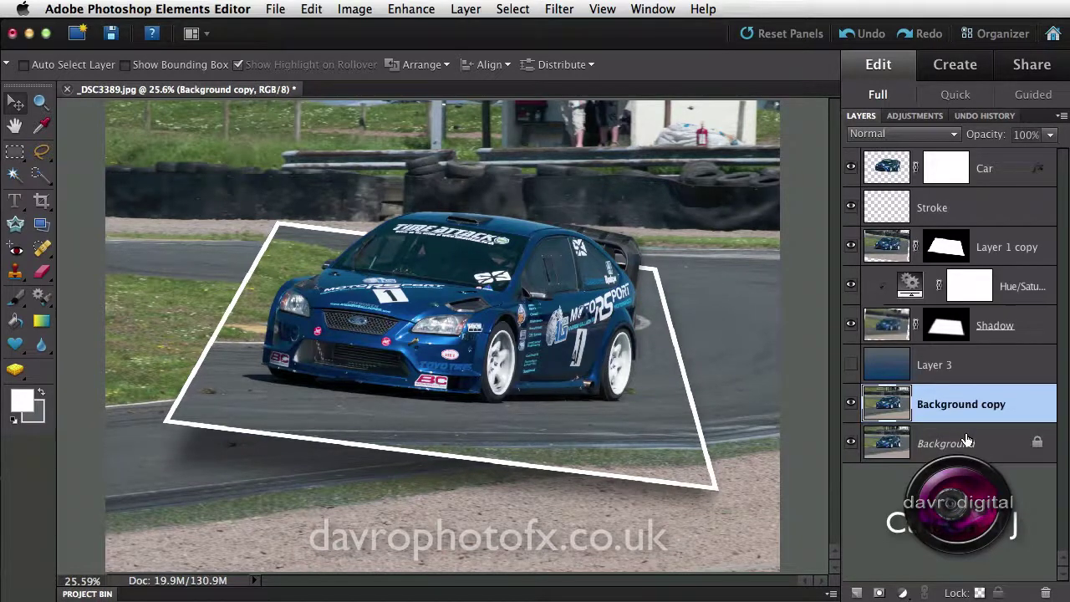
Step: Apply a Gaussian Blur with a radius of about 27 pixels to the Background copy layer
{"action": "left_click", "coordinate": [556, 9]}
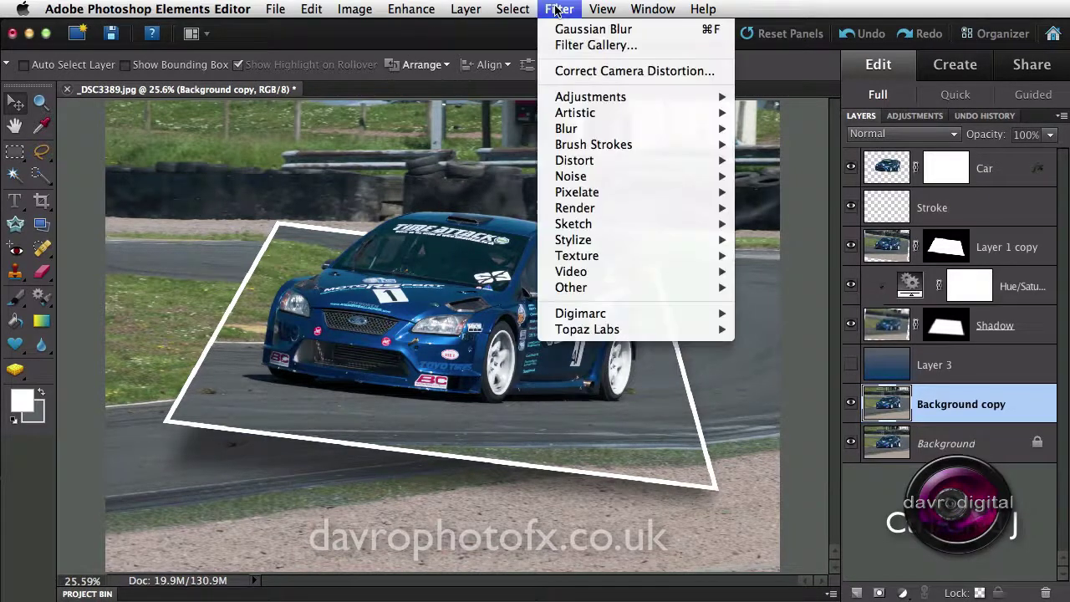
{"action": "mouse_move", "coordinate": [650, 129]}
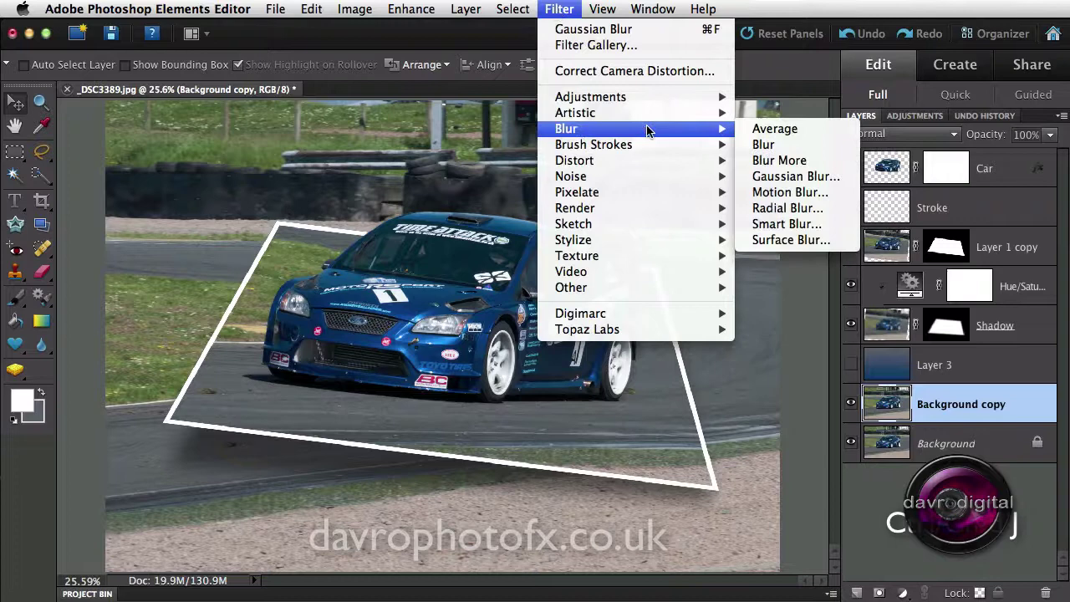
{"action": "left_click", "coordinate": [790, 176]}
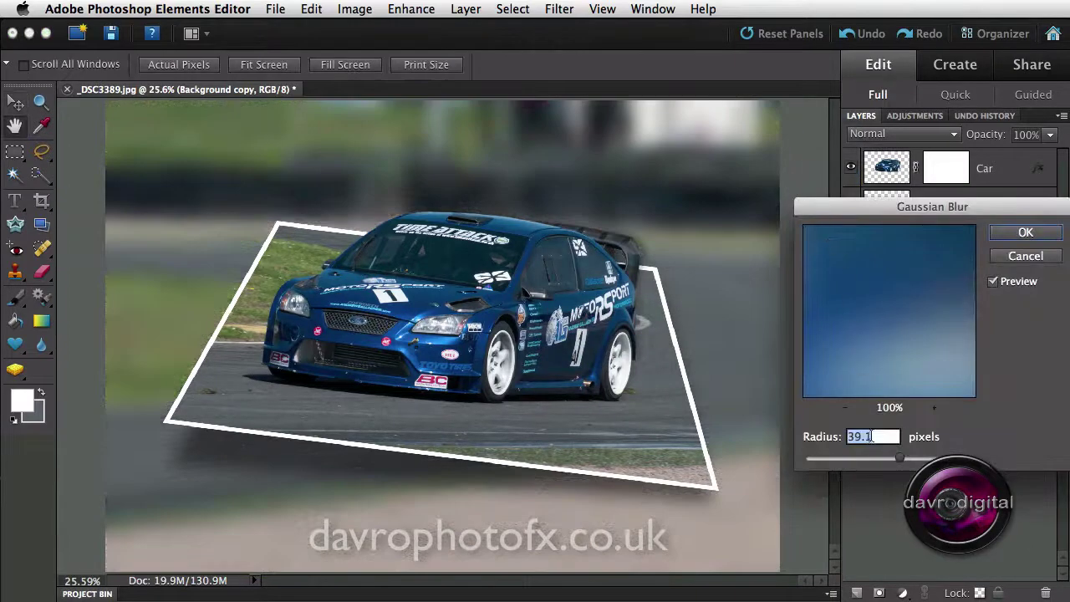
{"action": "left_click_drag", "start_coordinate": [899, 458], "coordinate": [888, 458]}
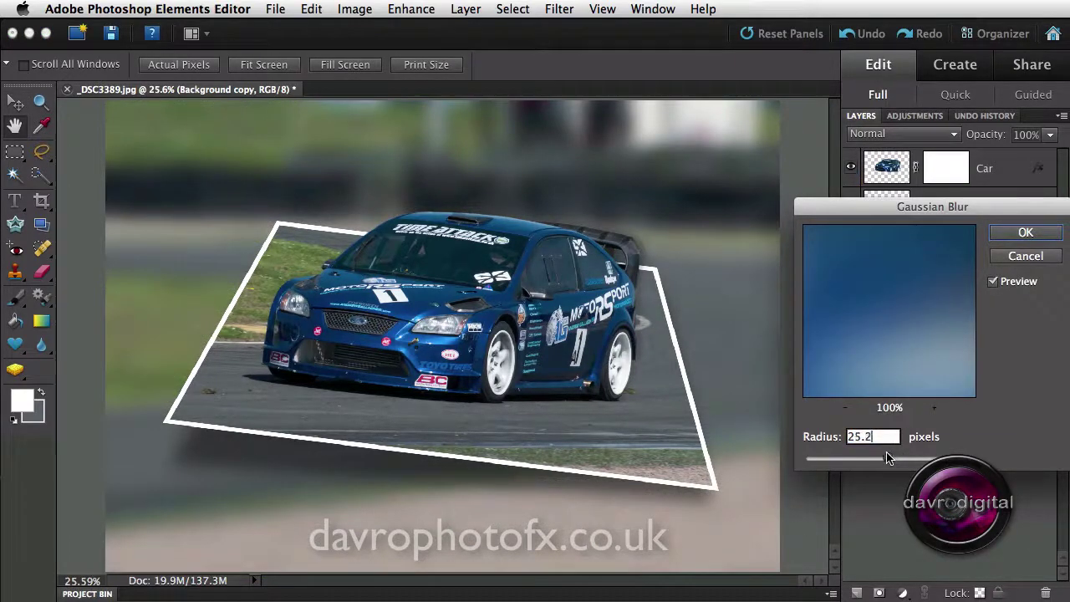
{"action": "type", "text": "27.0"}
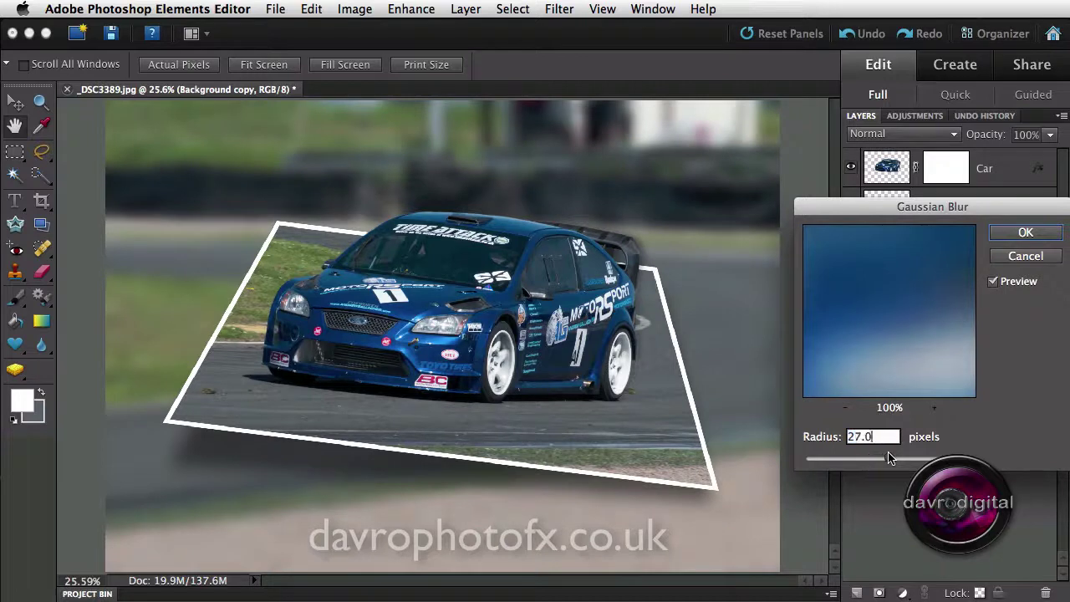
{"action": "left_click_drag", "start_coordinate": [890, 458], "coordinate": [886, 458]}
{"action": "left_click", "coordinate": [1023, 233]}
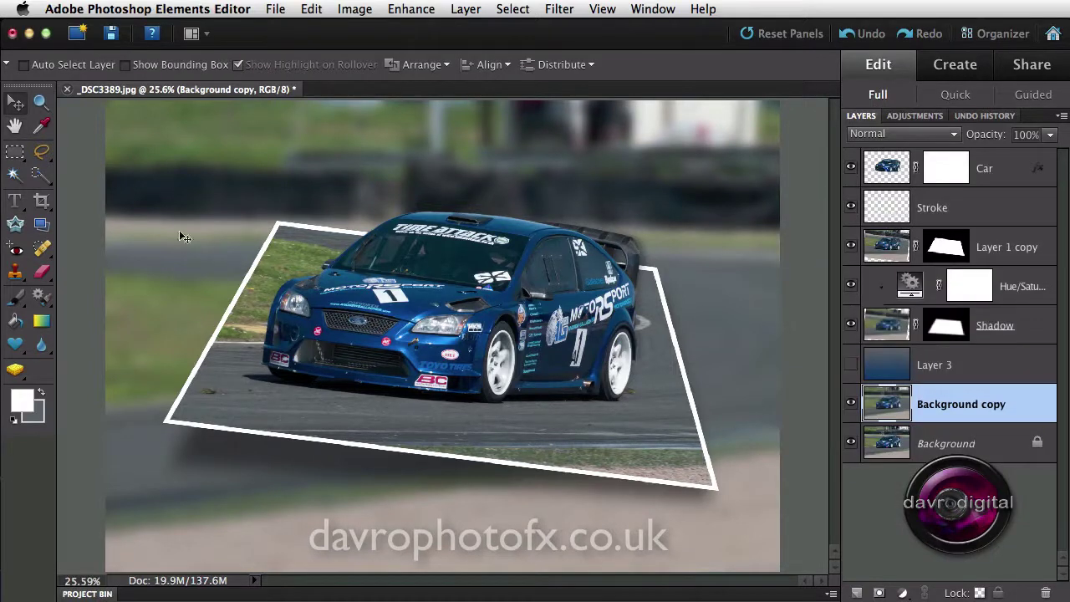
Step: Crop the image to a tighter frame around the composite, trimming all four edges without aspect-ratio restriction
{"action": "left_click", "coordinate": [41, 201]}
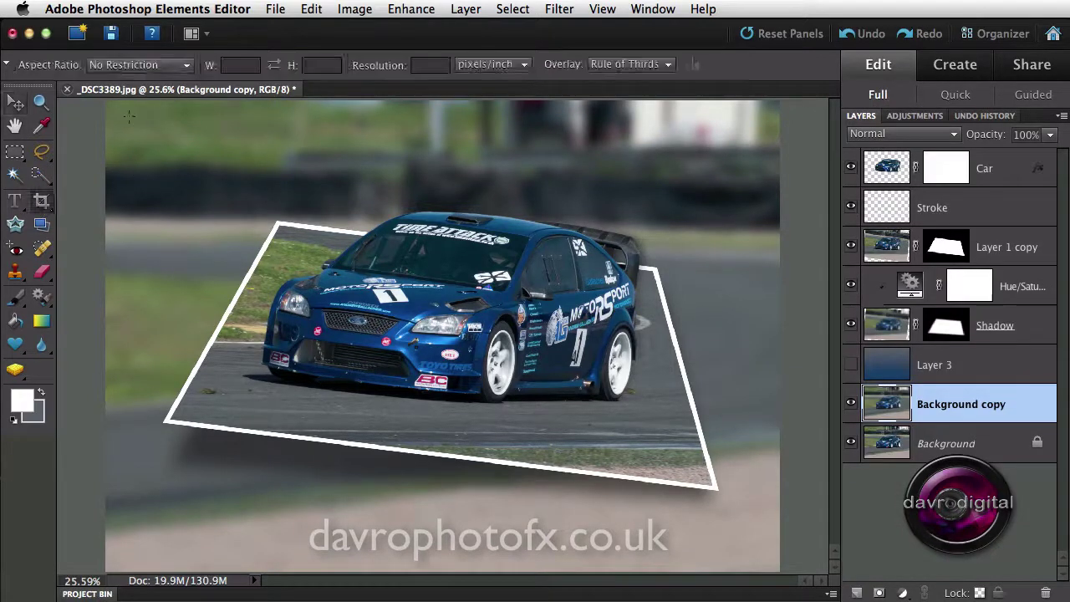
{"action": "left_click_drag", "start_coordinate": [197, 162], "coordinate": [752, 532]}
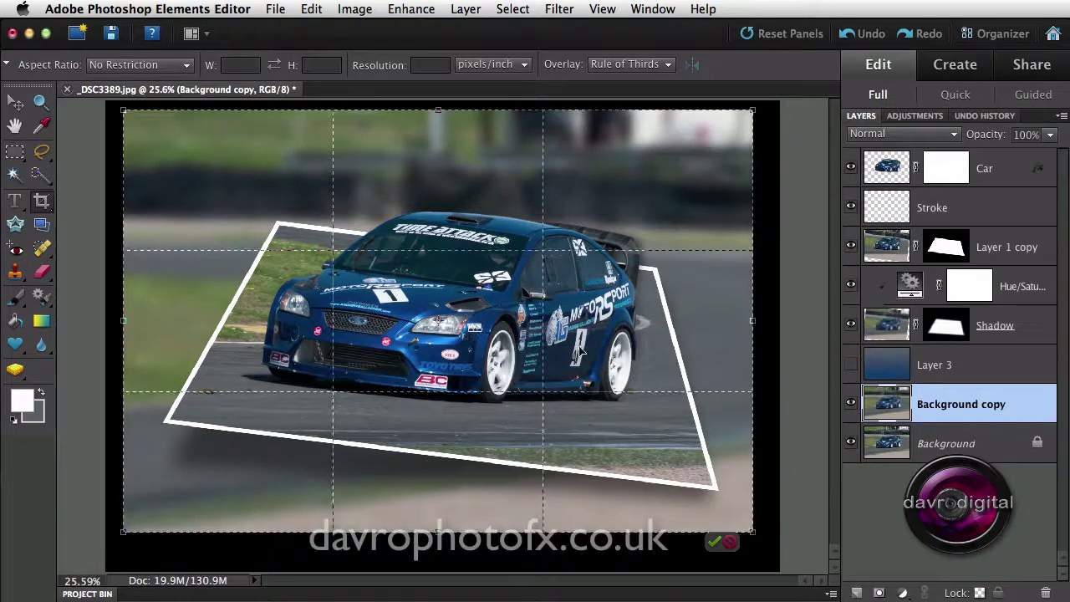
{"action": "left_click_drag", "start_coordinate": [438, 109], "coordinate": [437, 114]}
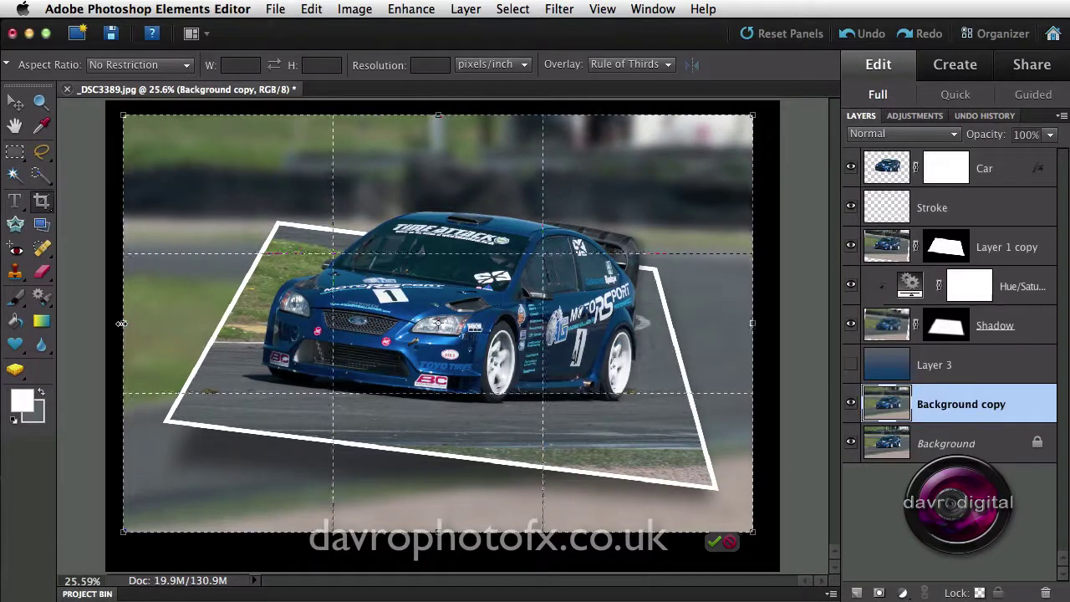
{"action": "left_click_drag", "start_coordinate": [126, 359], "coordinate": [139, 359]}
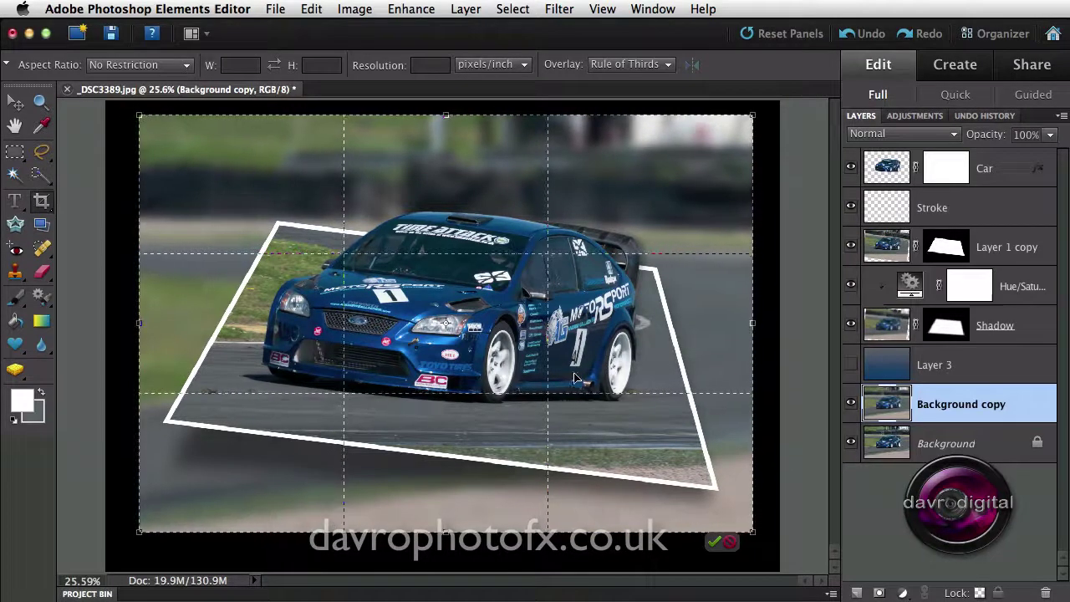
{"action": "left_click", "coordinate": [715, 541]}
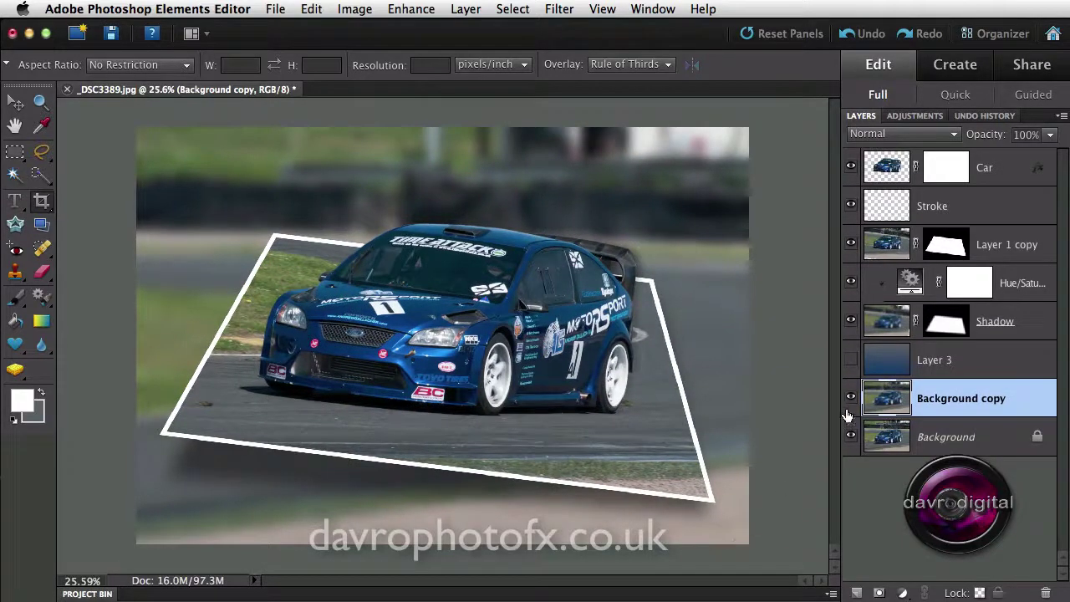
Step: Show Layer 3 again and present the composite on a black canvas surround, with the panels hidden and the image fitted to the window
{"action": "left_click", "coordinate": [850, 361]}
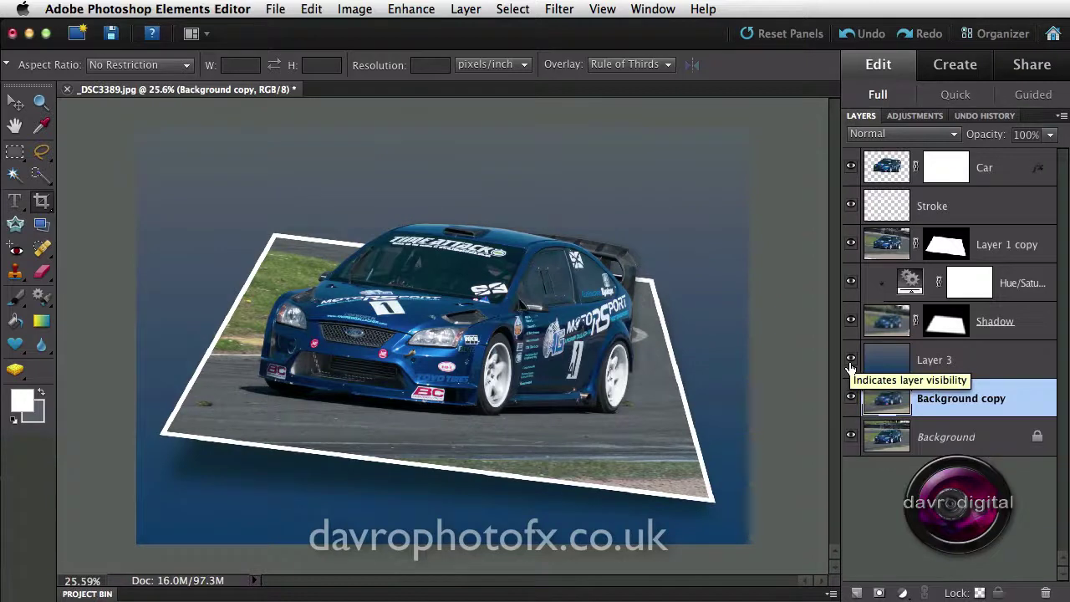
{"action": "right_click", "coordinate": [798, 349]}
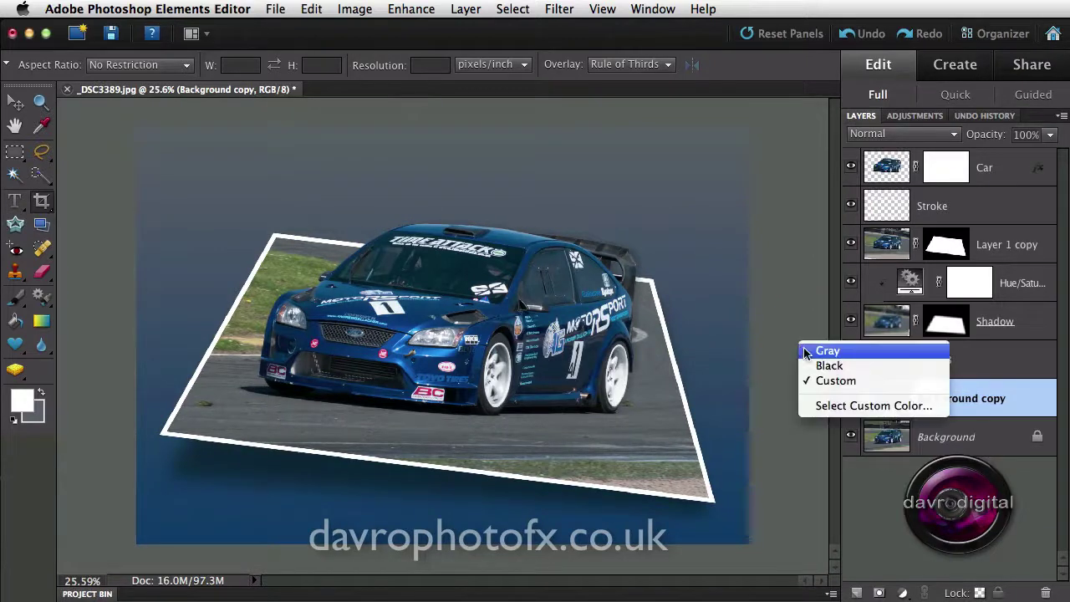
{"action": "left_click", "coordinate": [810, 365]}
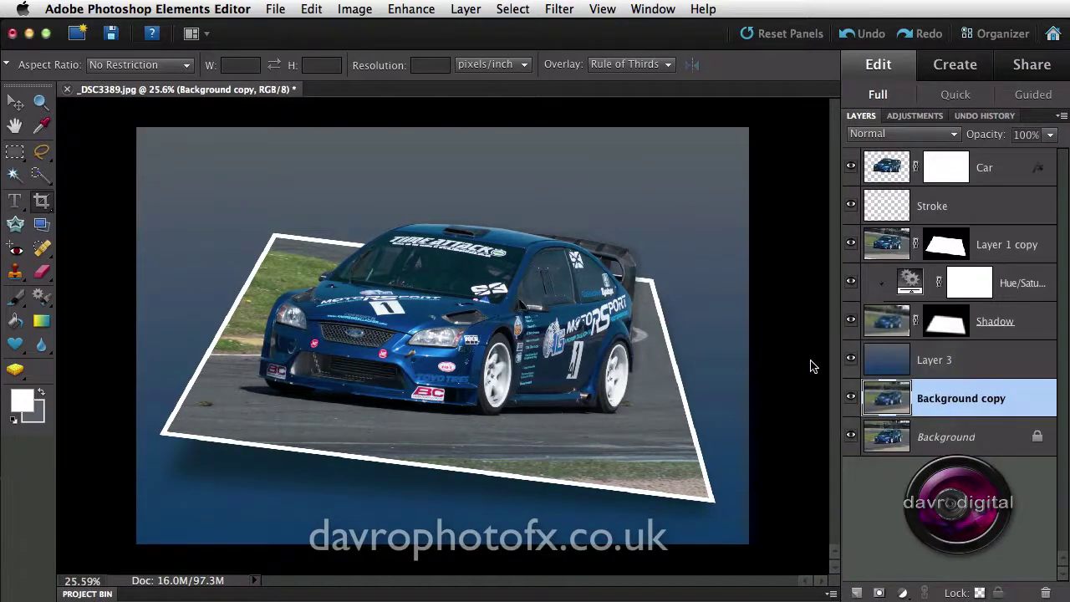
{"action": "key", "text": "Tab"}
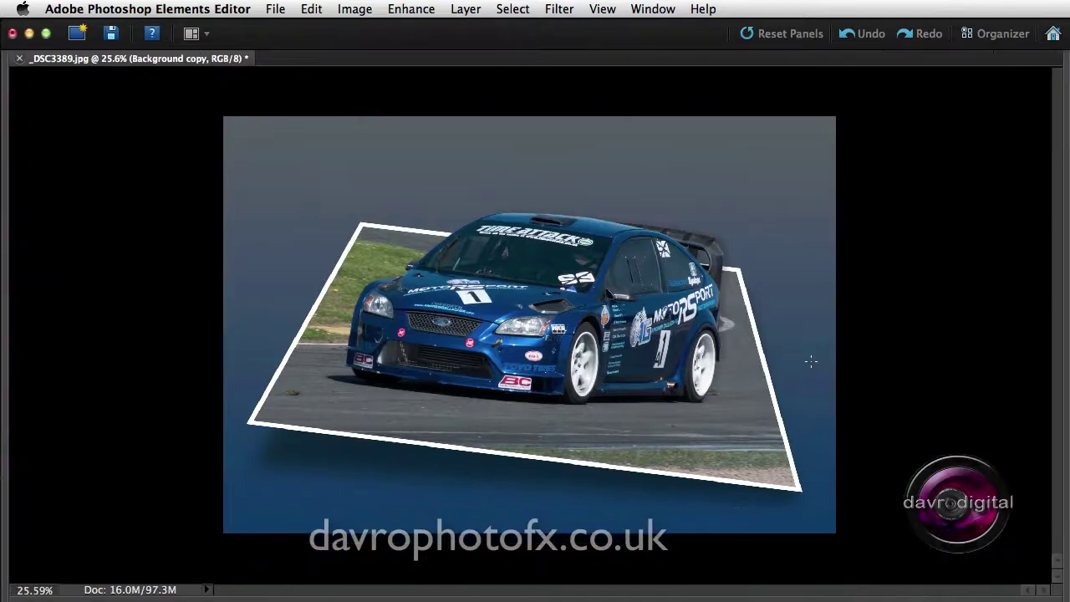
{"action": "key", "text": "super+0"}
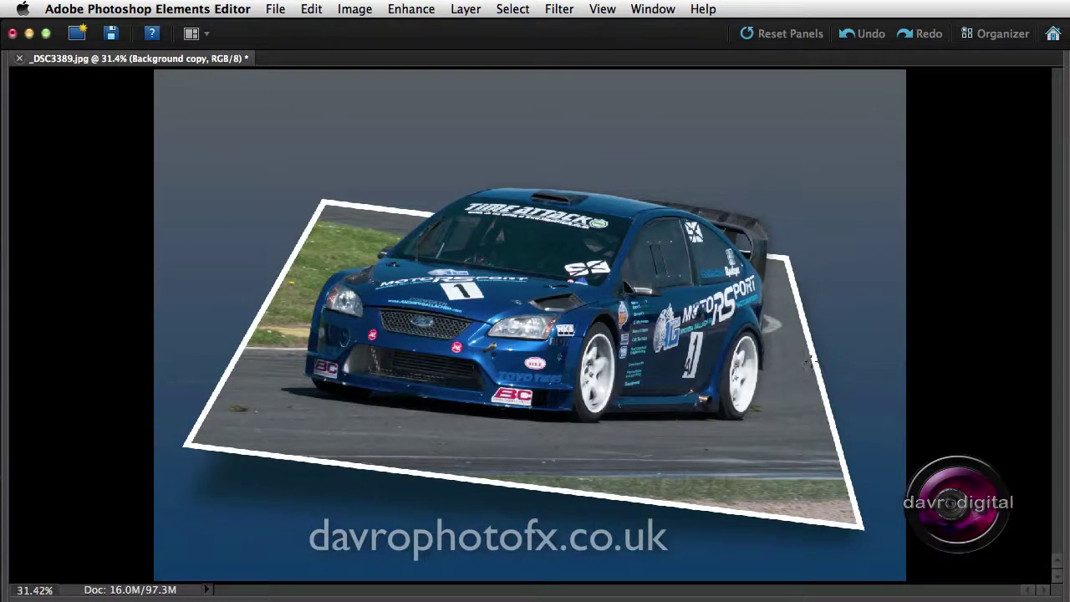